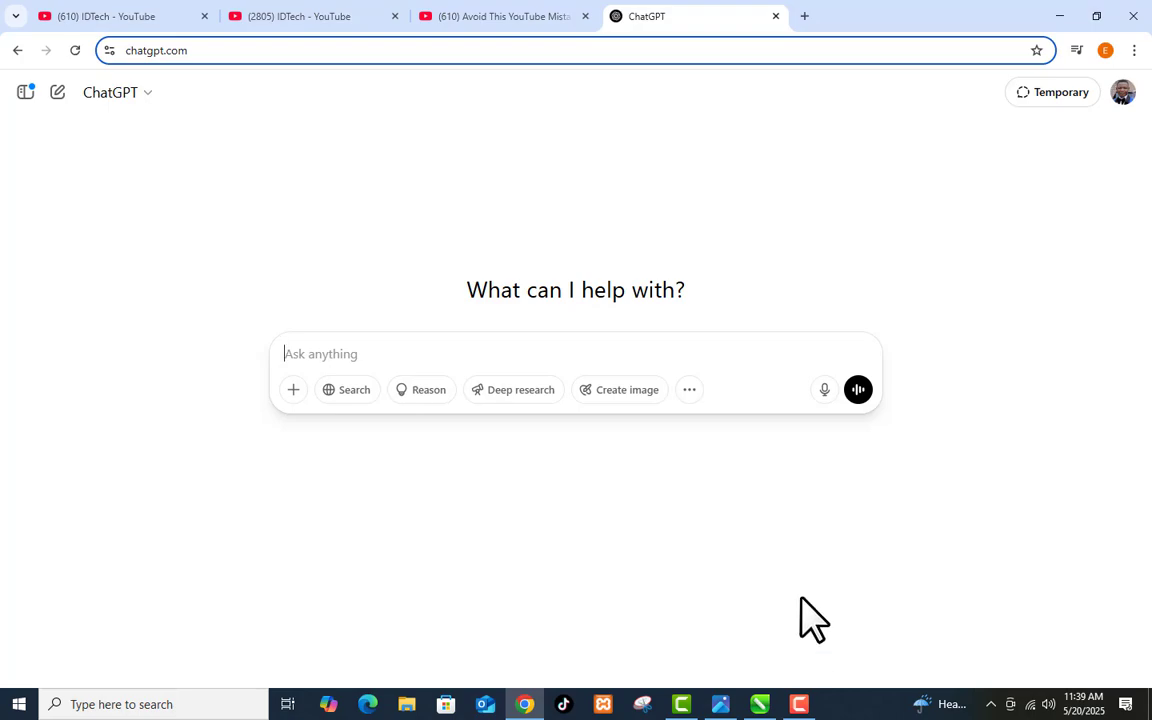
# Page through six fast-food and tech-course flyer images in Windows Photos, then minimize the viewer.
pyautogui.click(722, 706)
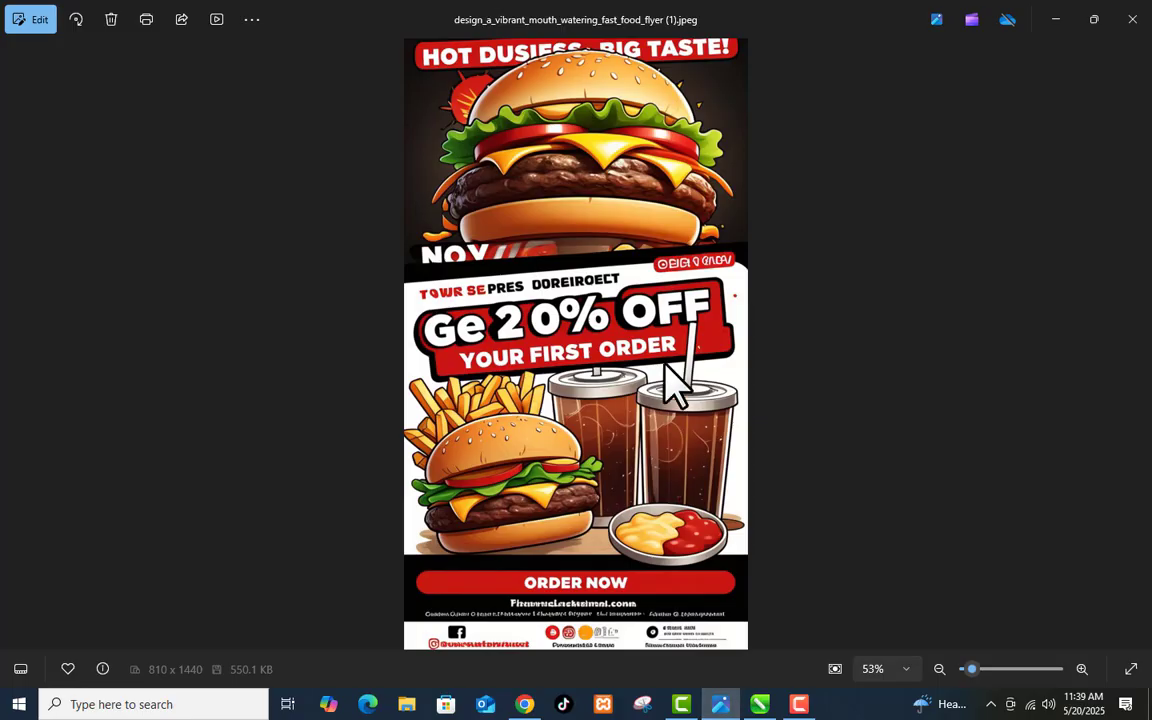
pyautogui.press('Right')
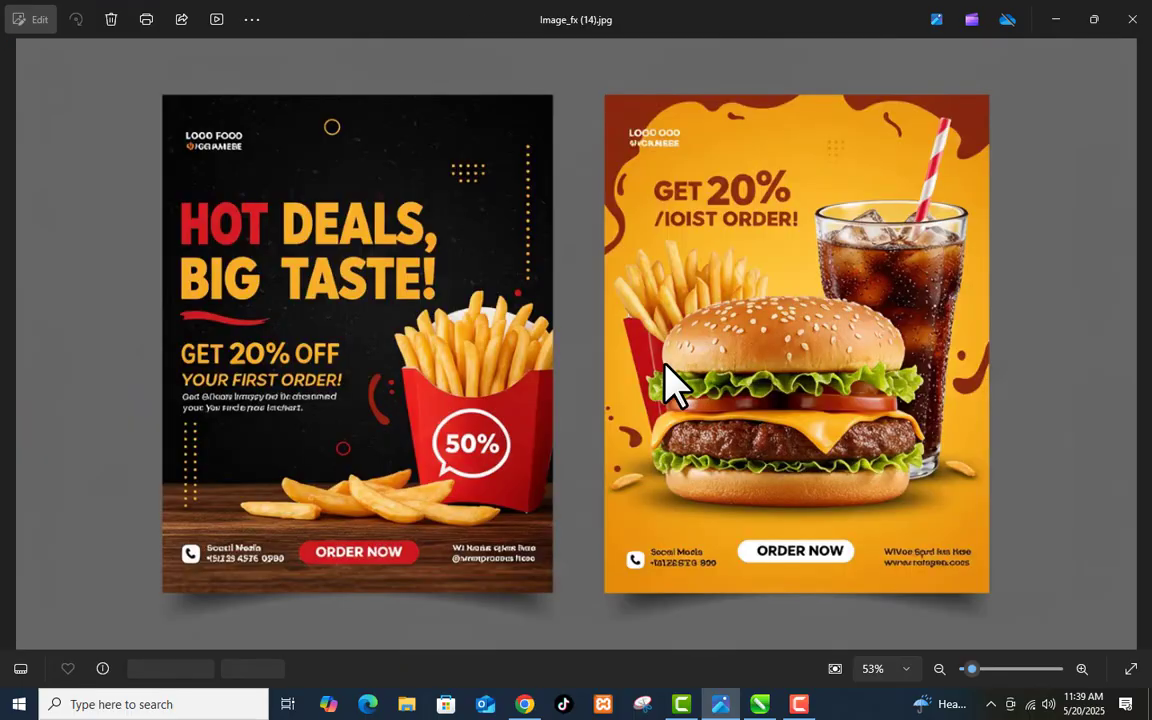
pyautogui.press('Right')
pyautogui.press('Right')
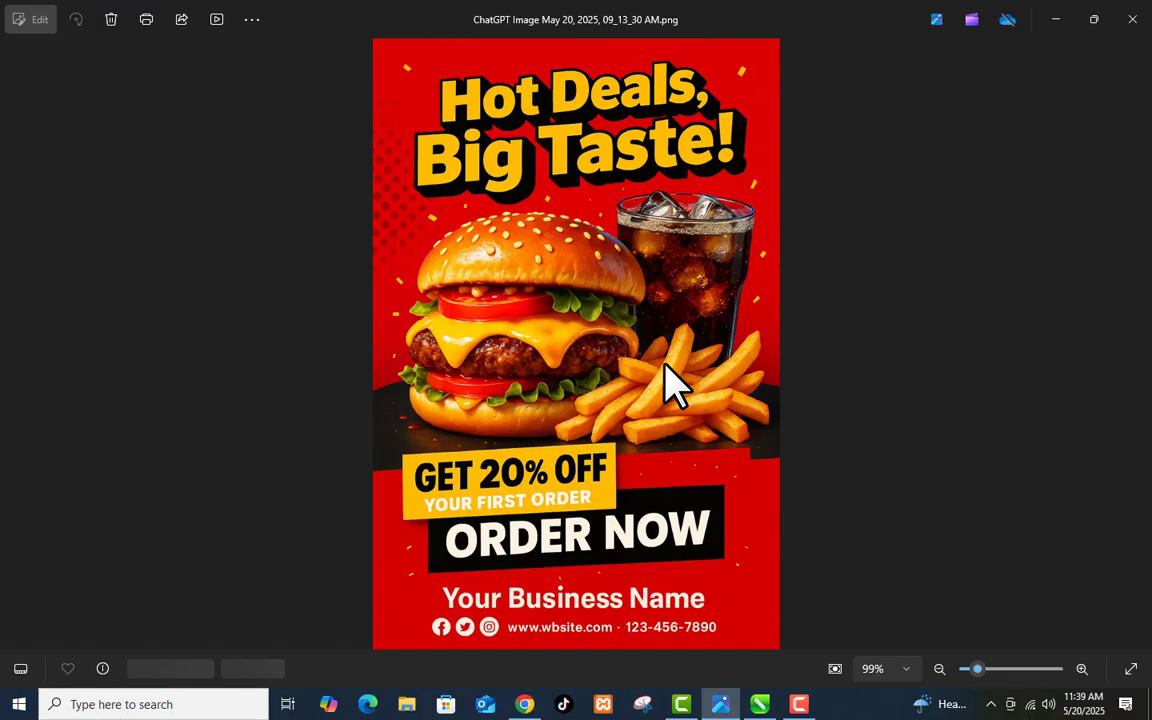
pyautogui.press('Right')
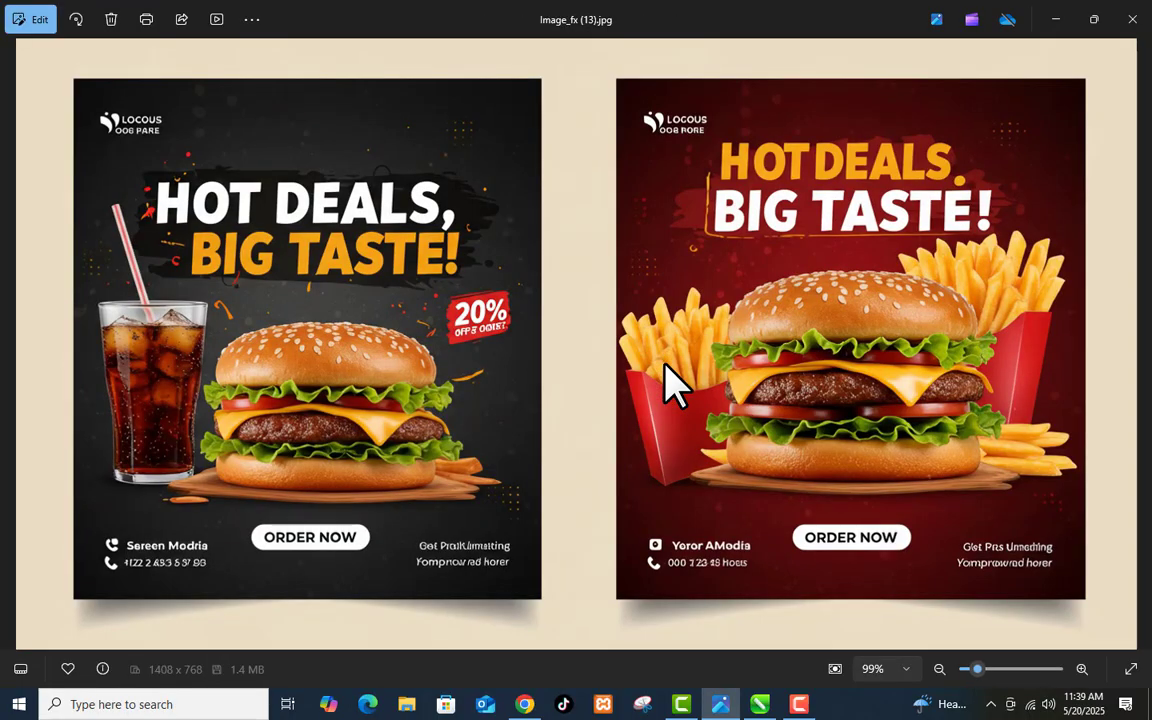
pyautogui.press('Right')
pyautogui.press('Right')
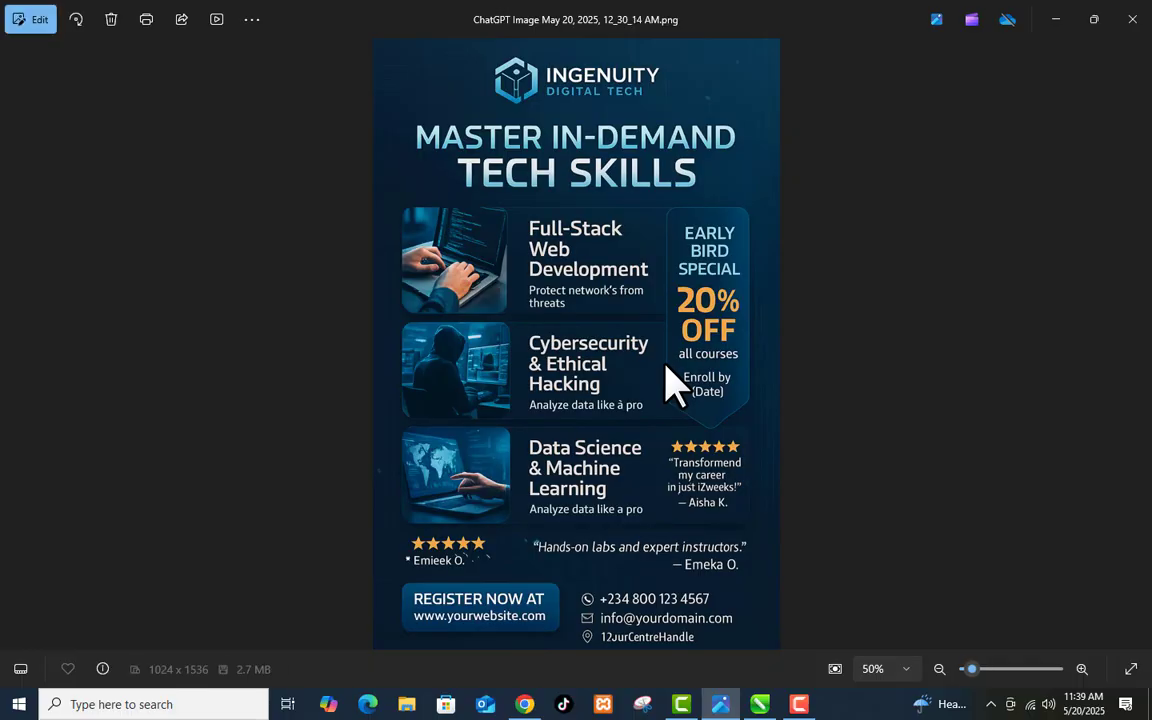
pyautogui.press('Right')
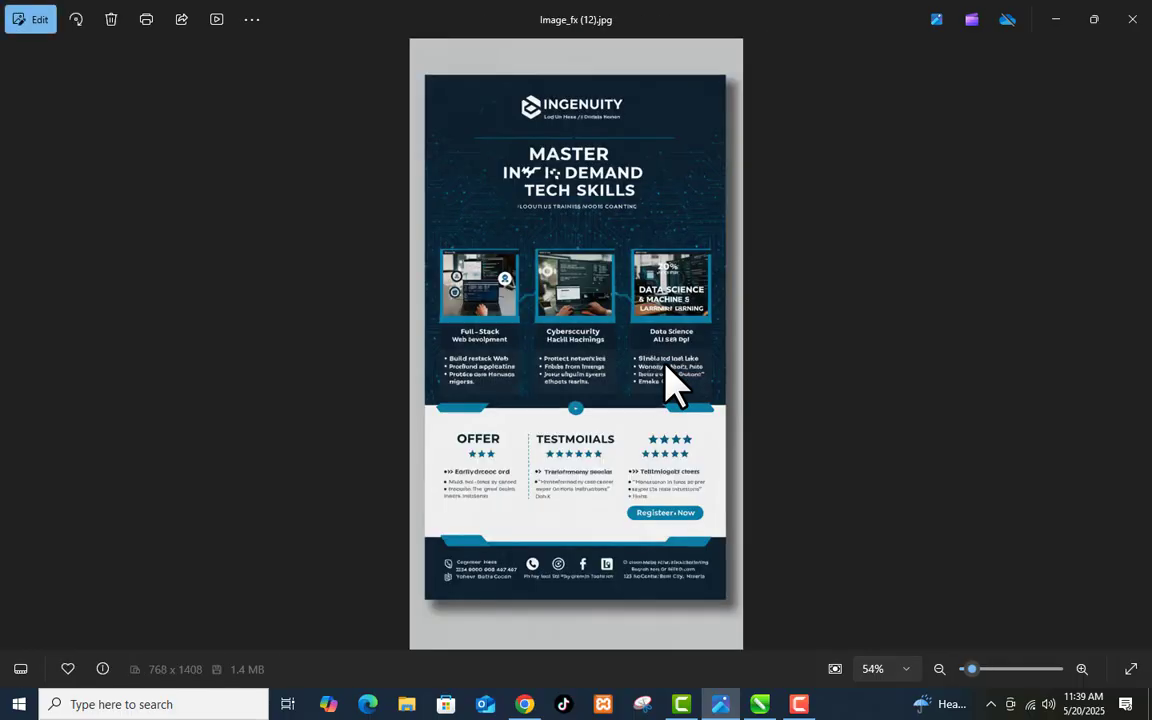
pyautogui.press('Right')
pyautogui.press('Right')
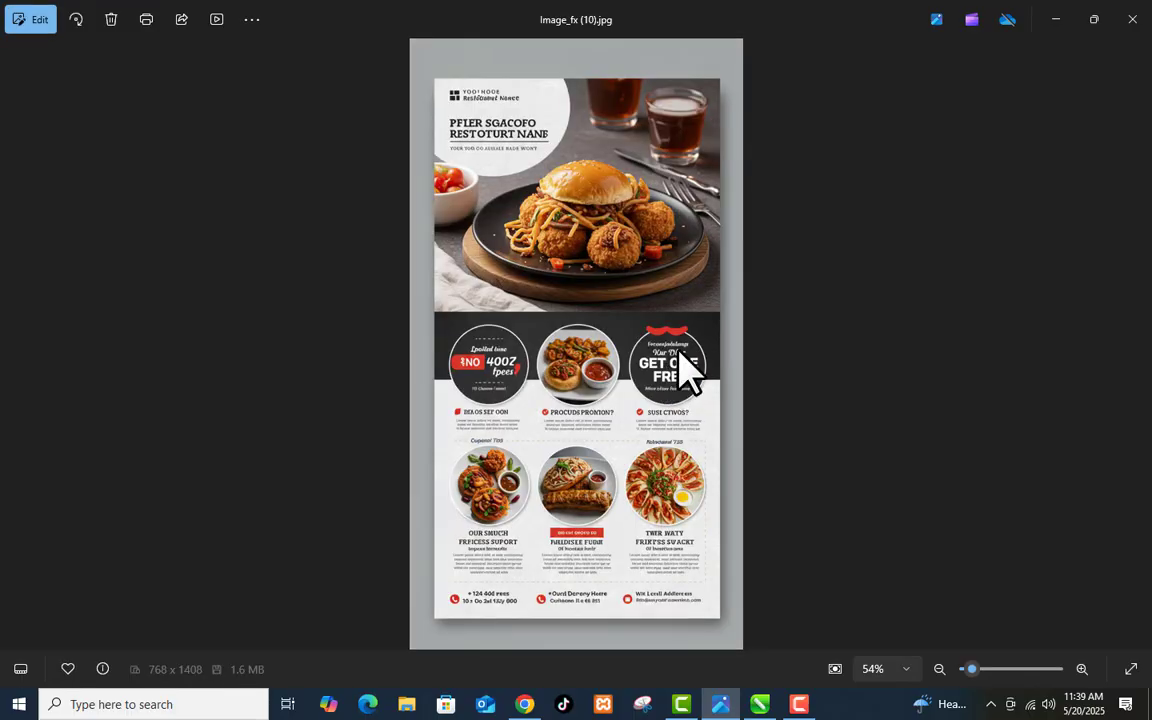
pyautogui.click(1055, 19)
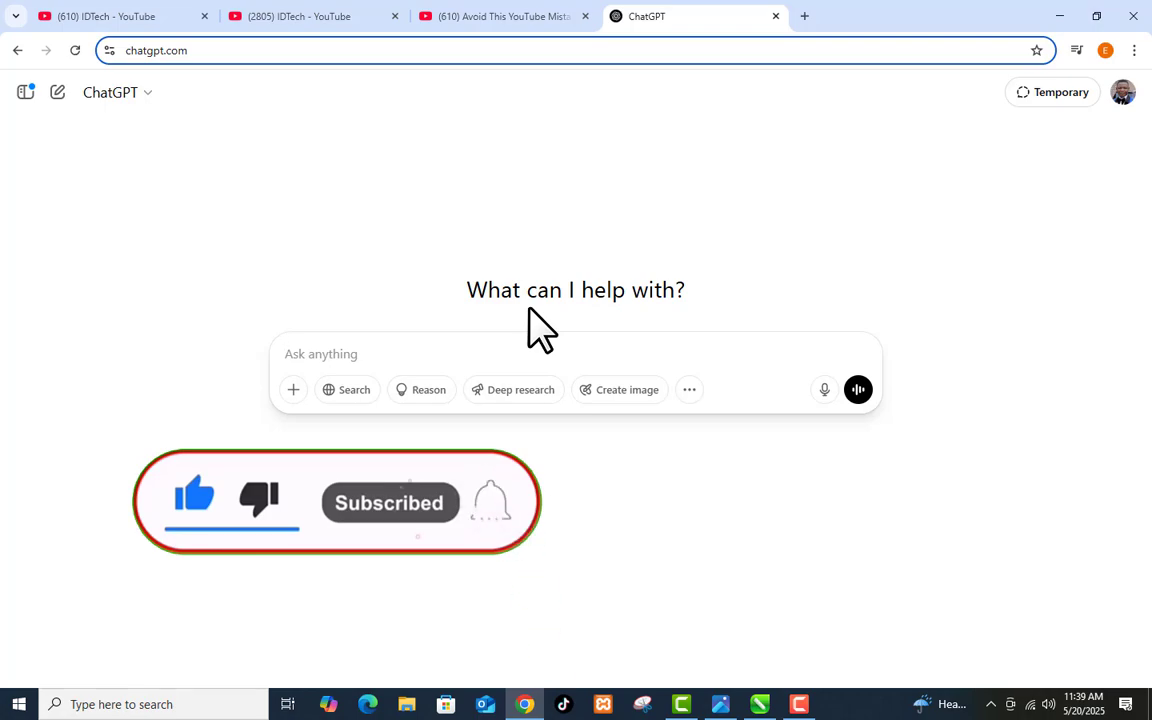
# Switch to the 'Avoid This YouTube Mistakes - Do This Instead' tab.
pyautogui.click(493, 20)
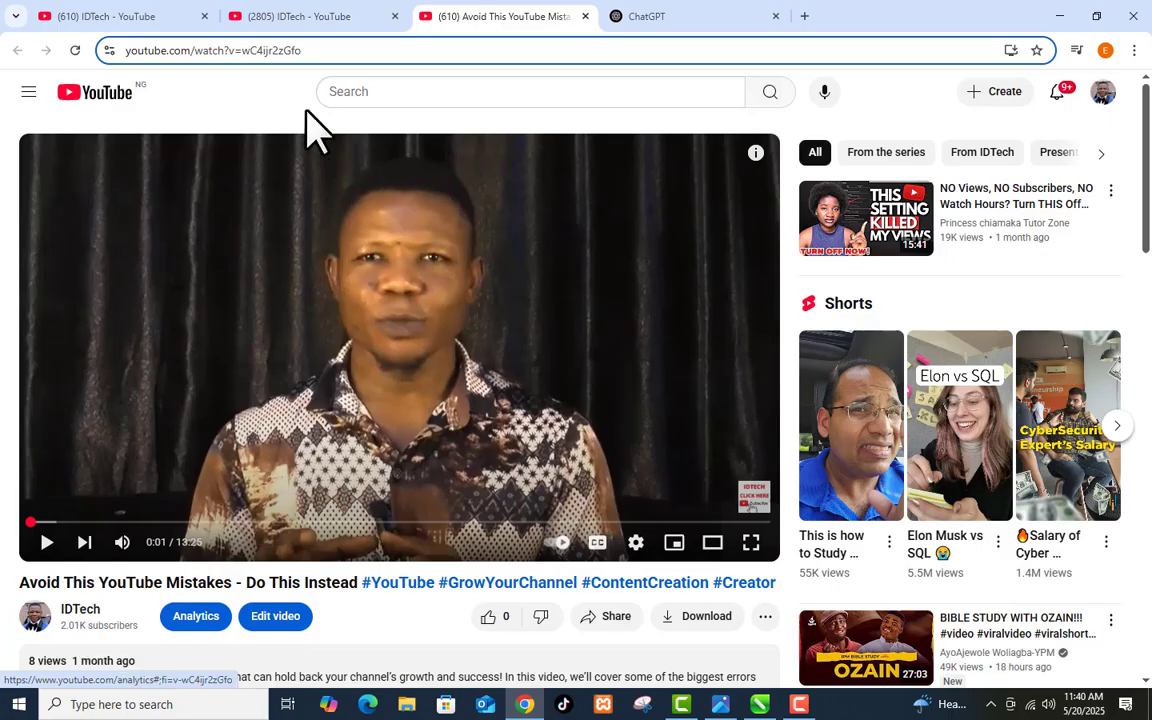
# Look over the IDTech YouTube channel's home page.
pyautogui.click(160, 20)
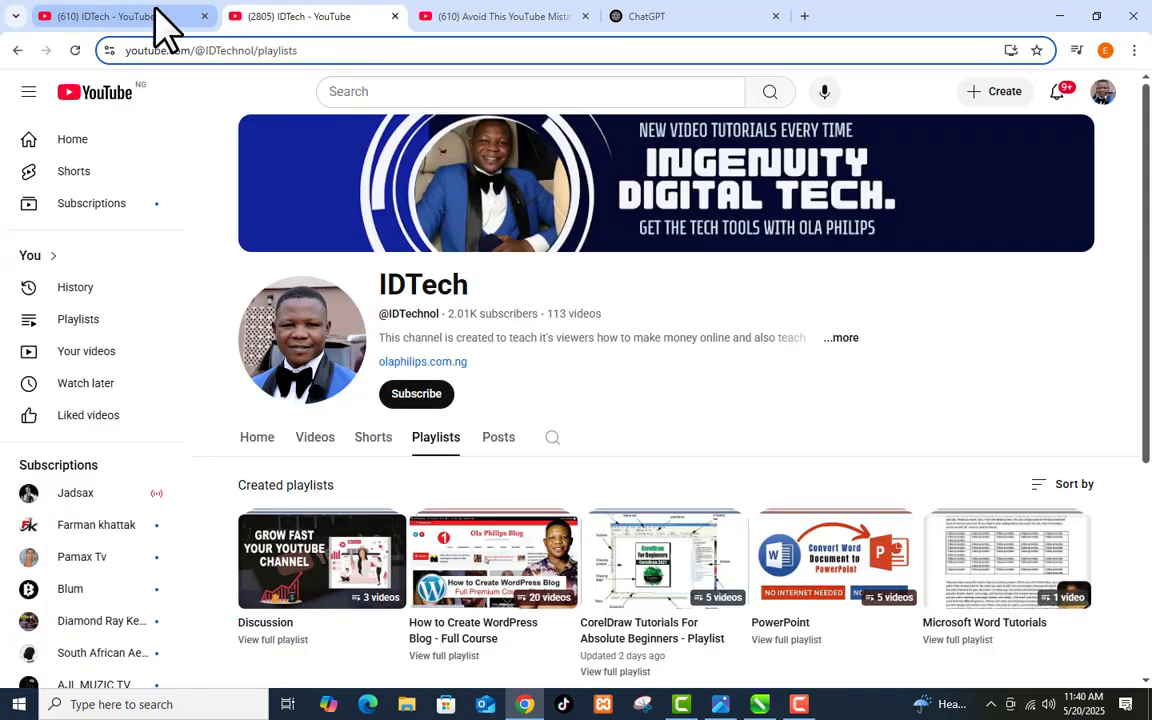
pyautogui.scroll(-3, 590, 440)
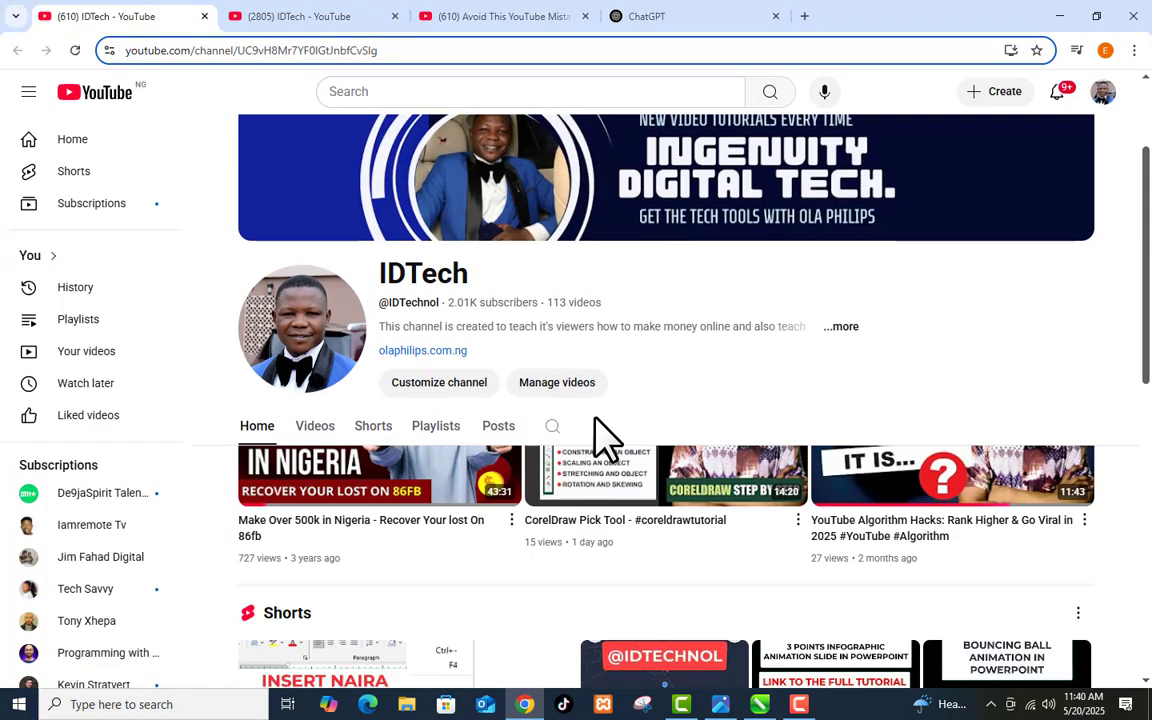
pyautogui.scroll(3, 604, 437)
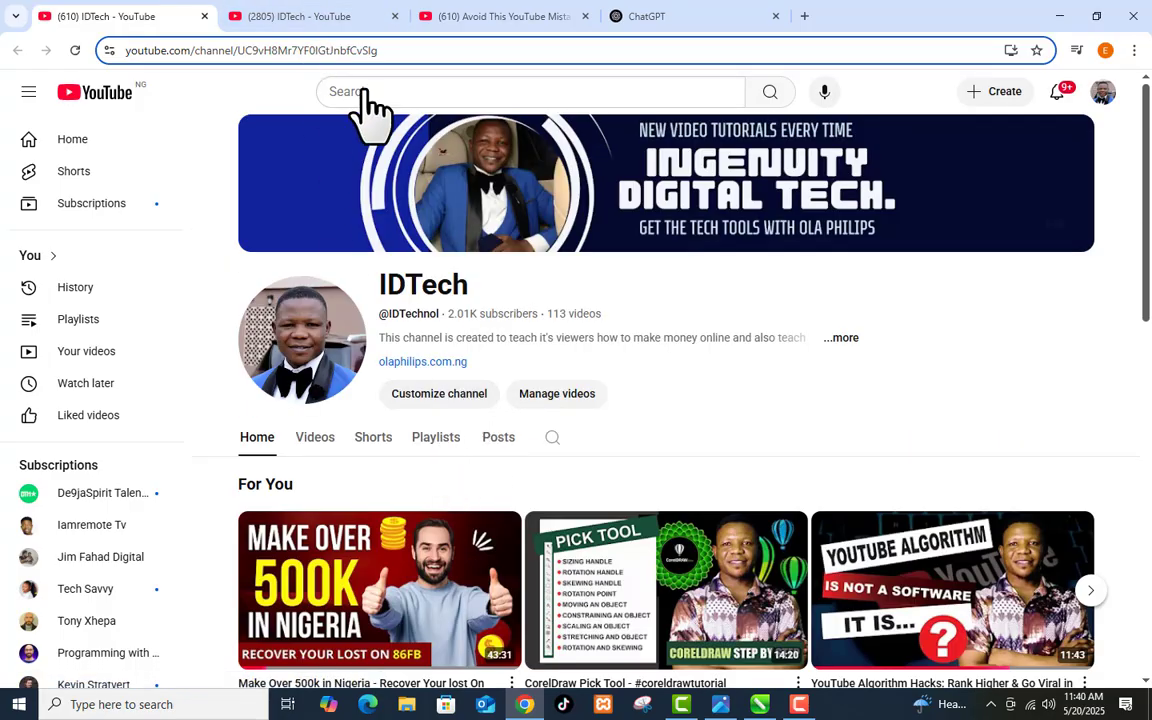
# Browse the IDTech playlists page, then reopen the 'Master In-Demand Tech Skills' flyer in Photos.
pyautogui.click(373, 14)
pyautogui.scroll(-1, 855, 490)
pyautogui.scroll(-1, 855, 490)
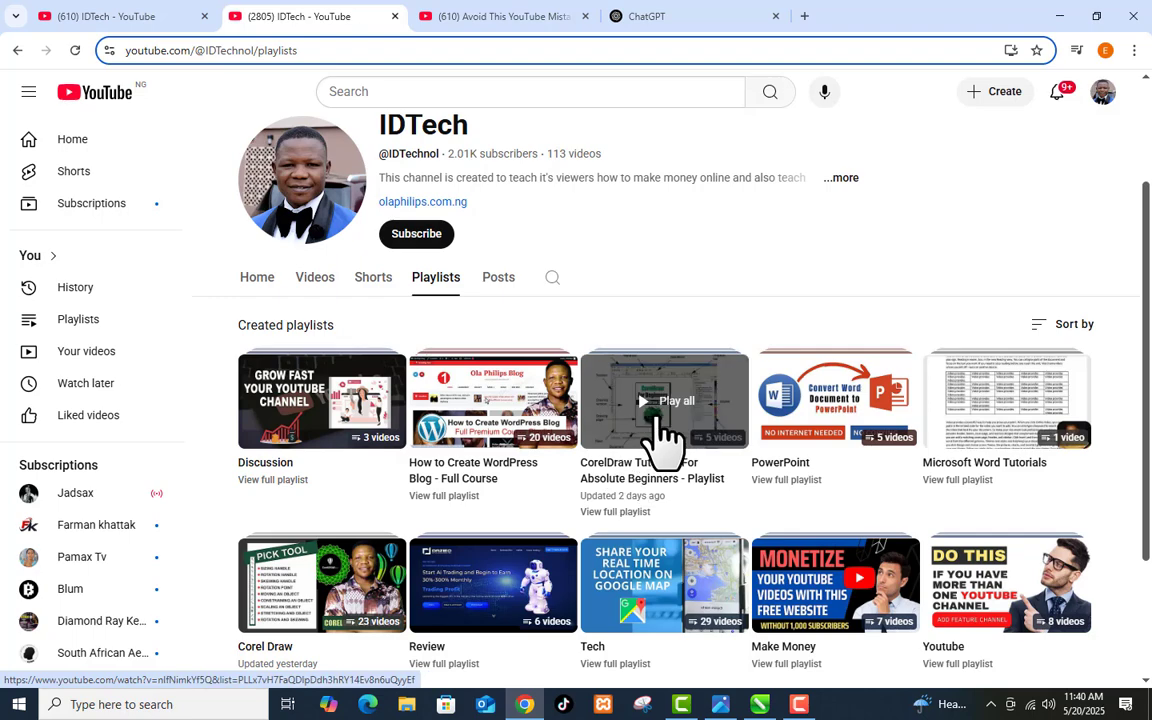
pyautogui.scroll(-1, 658, 425)
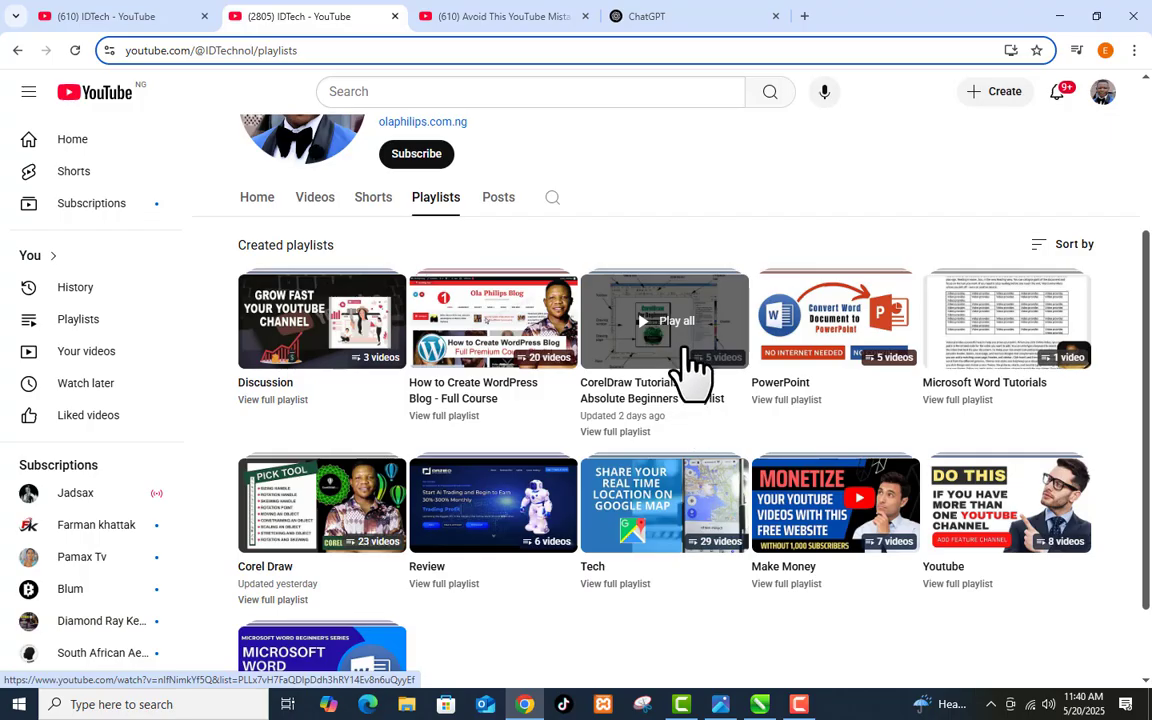
pyautogui.scroll(-1, 694, 373)
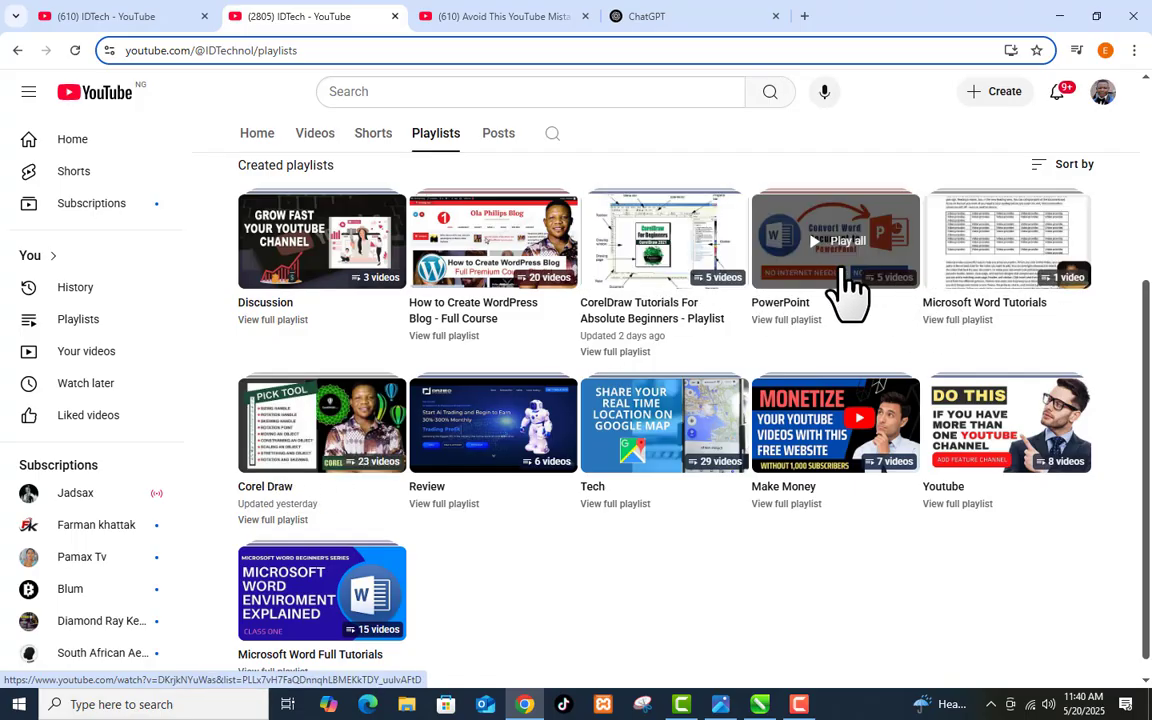
pyautogui.scroll(-1, 848, 290)
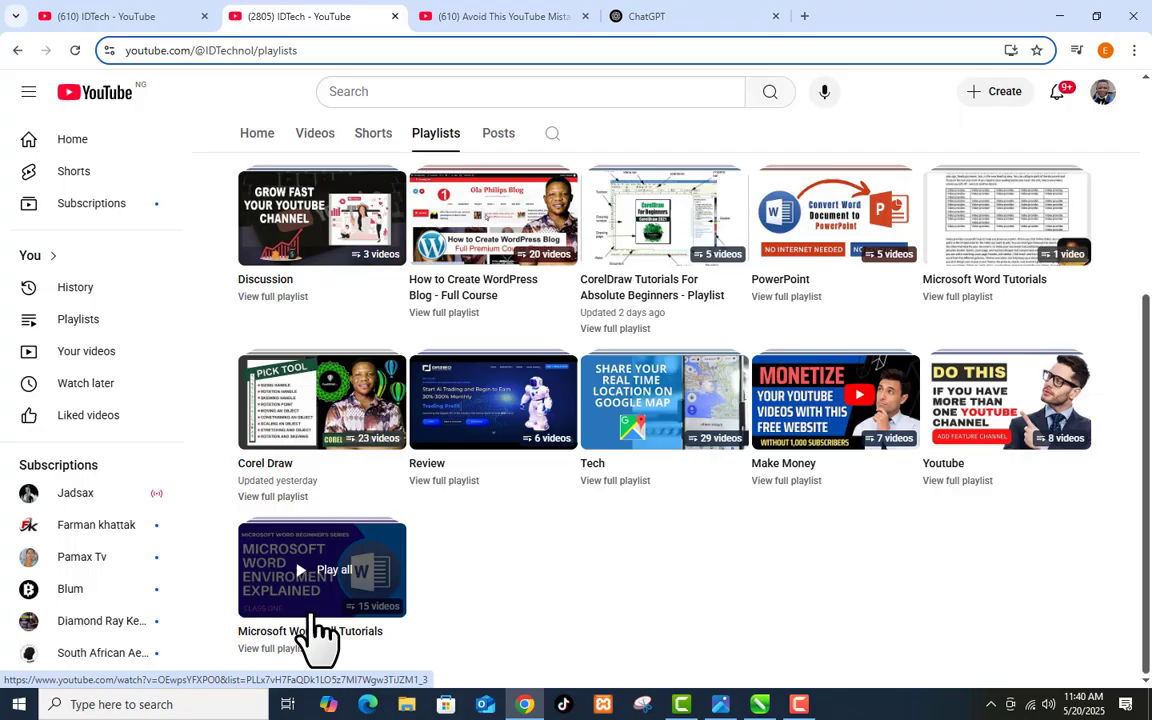
pyautogui.scroll(4, 946, 489)
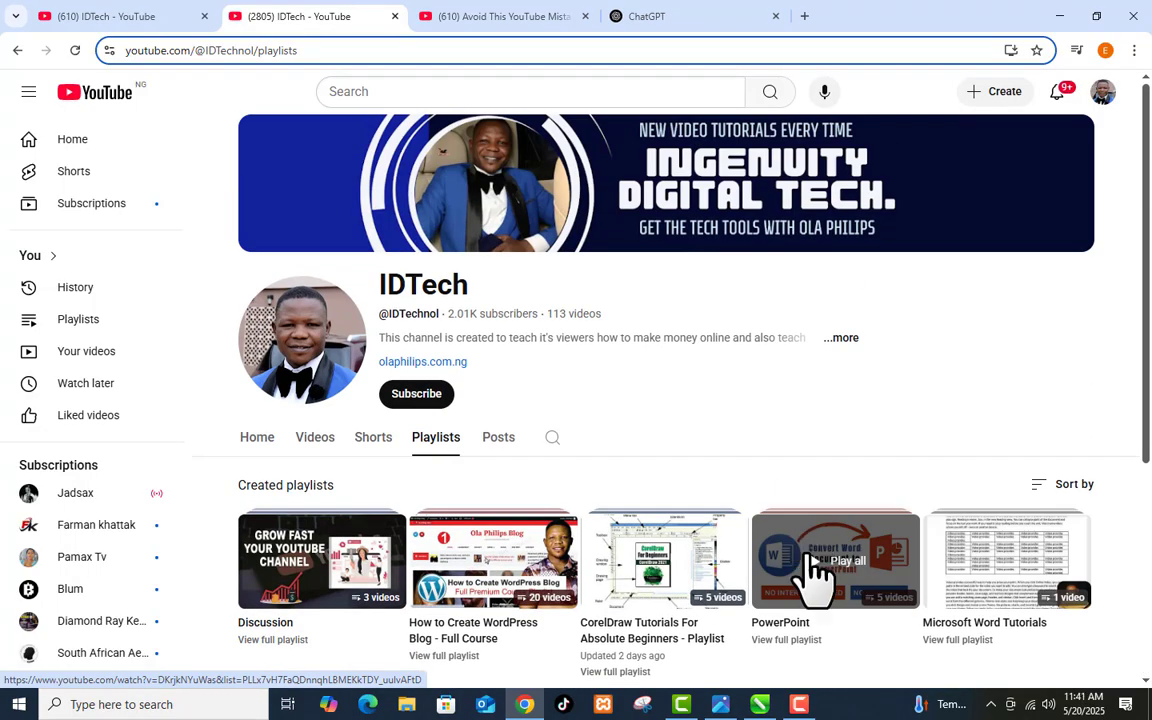
pyautogui.click(718, 704)
# Review the tech-course, Hot Deals and side-by-side flyers again, then close Photos.
pyautogui.press('Right')
pyautogui.press('Right')
pyautogui.press('Right')
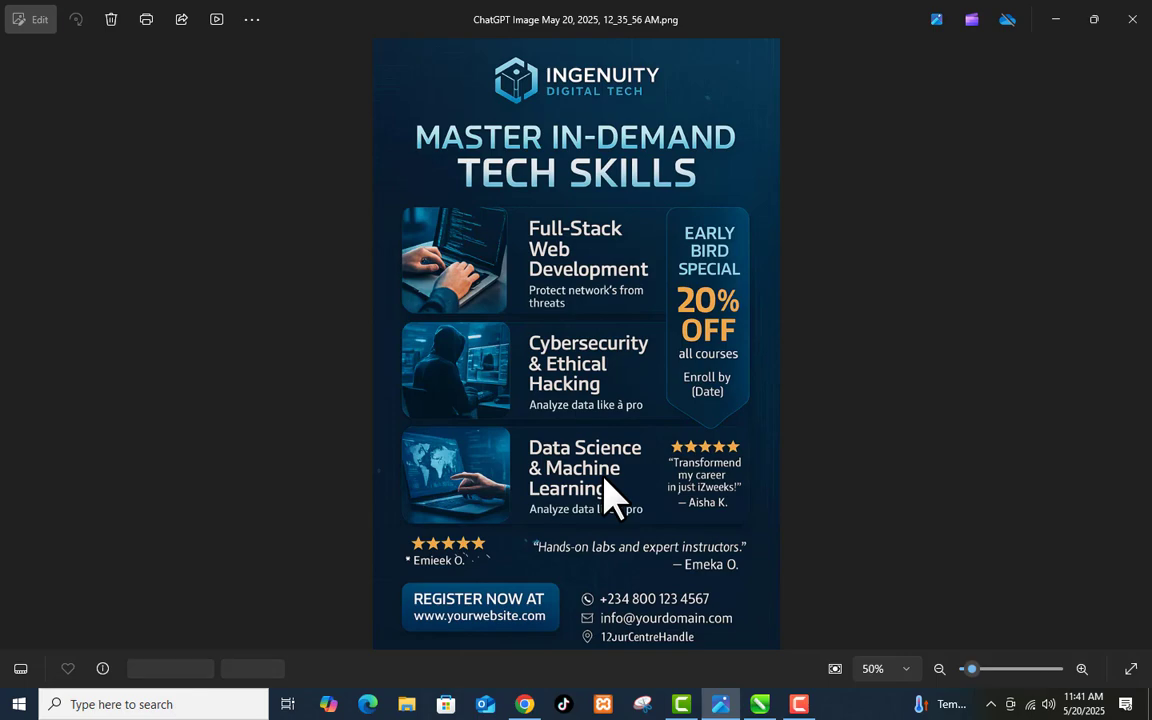
pyautogui.press('Right')
pyautogui.press('Right')
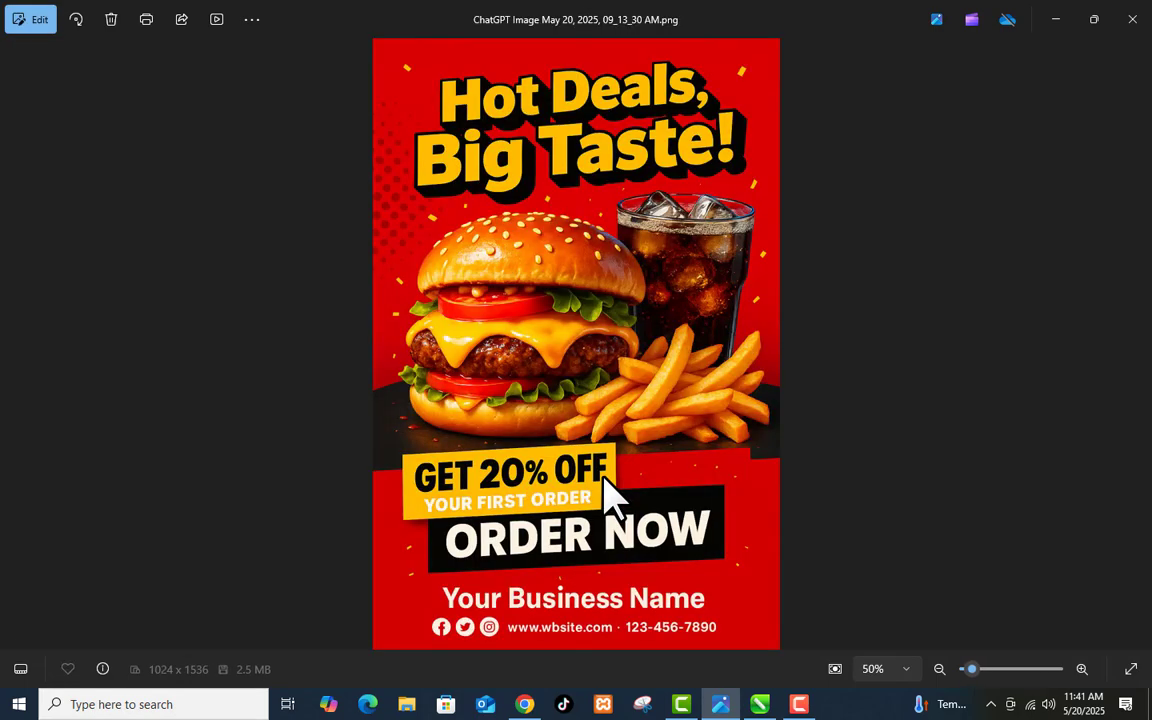
pyautogui.press('Right')
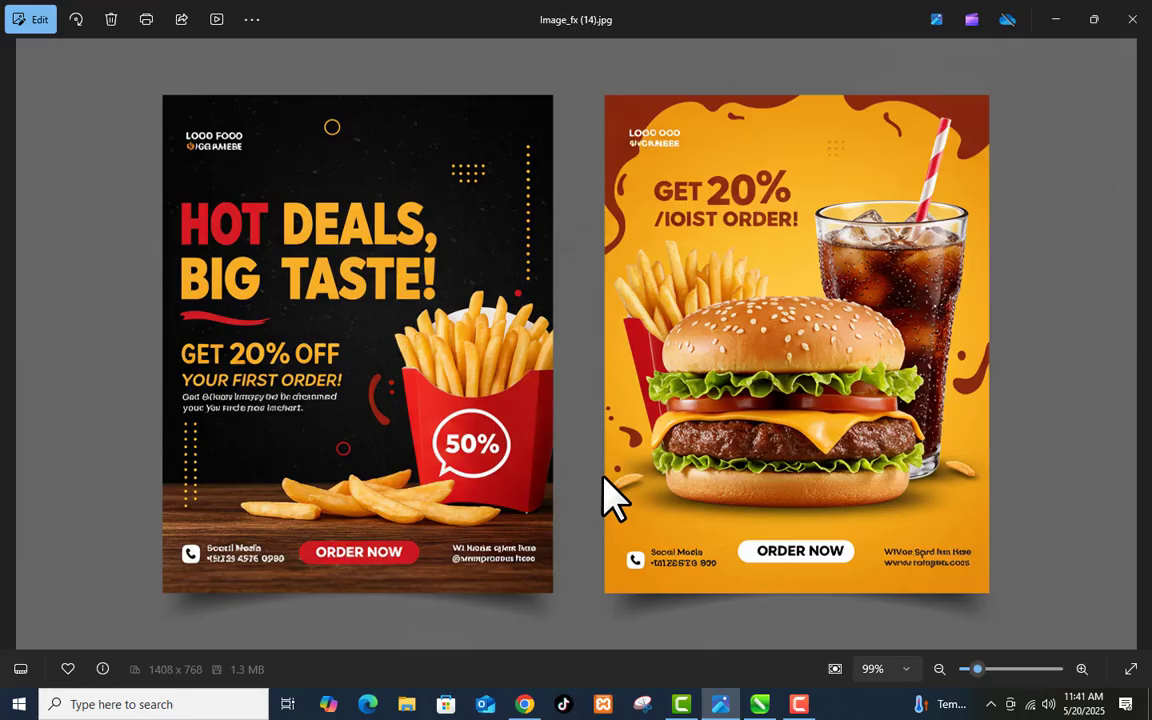
pyautogui.press('Left')
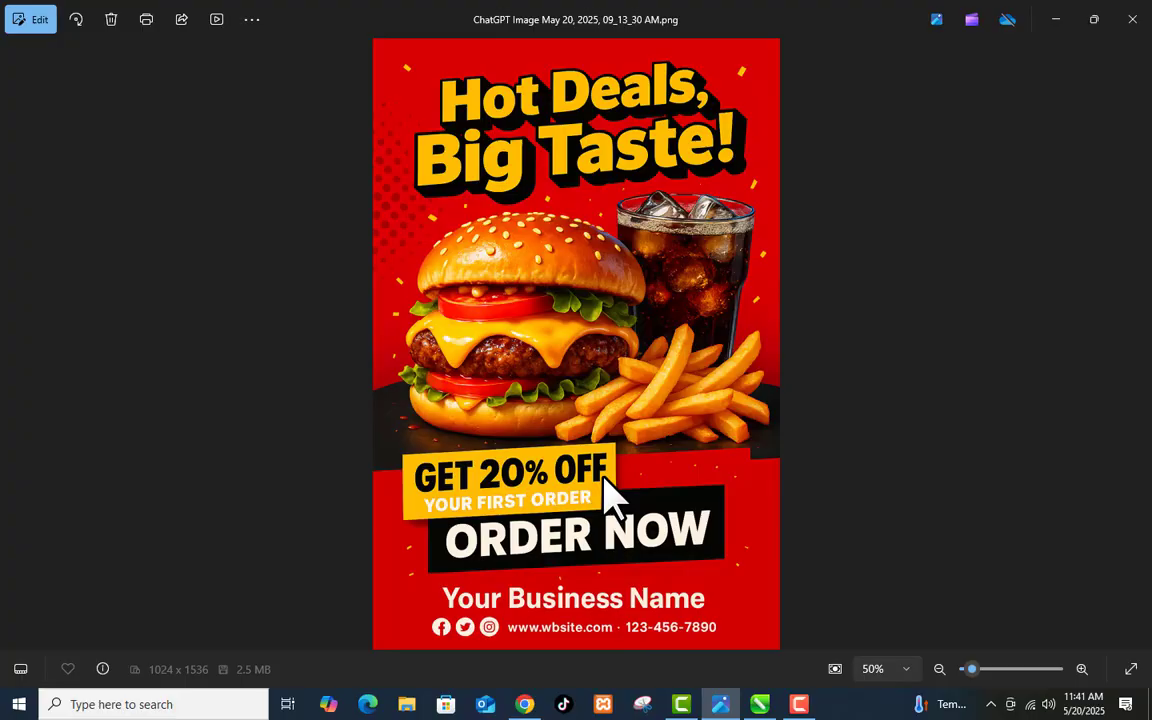
pyautogui.press('Right')
pyautogui.press('Right')
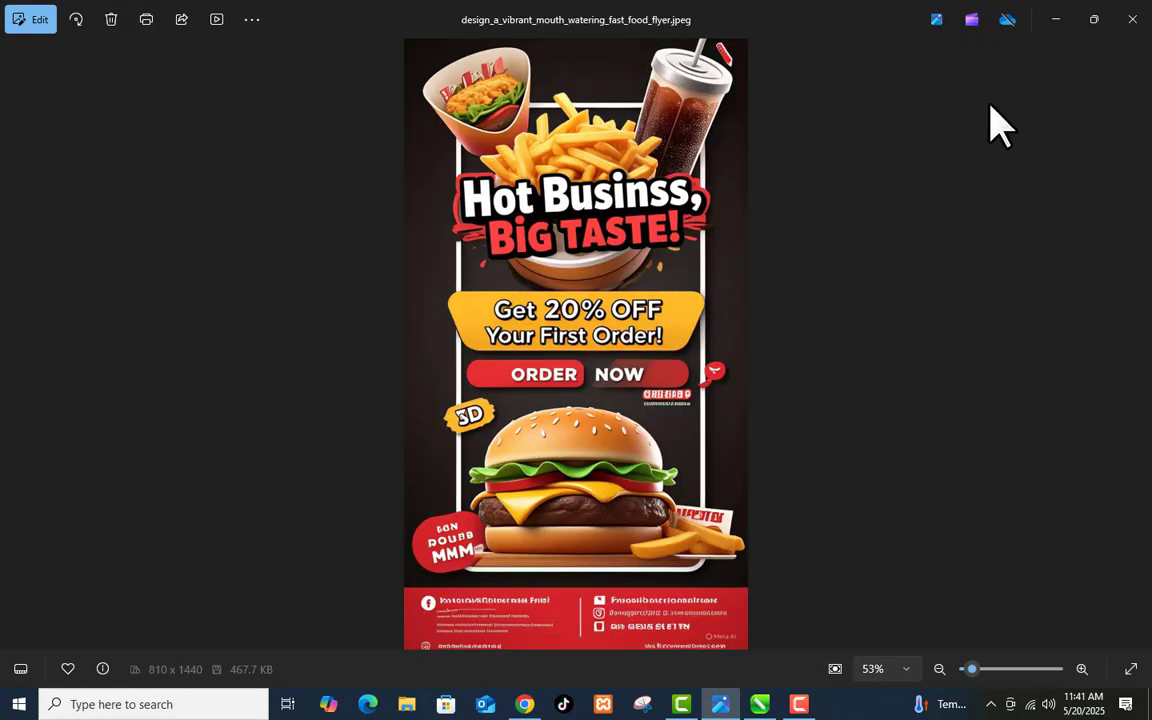
pyautogui.click(1132, 19)
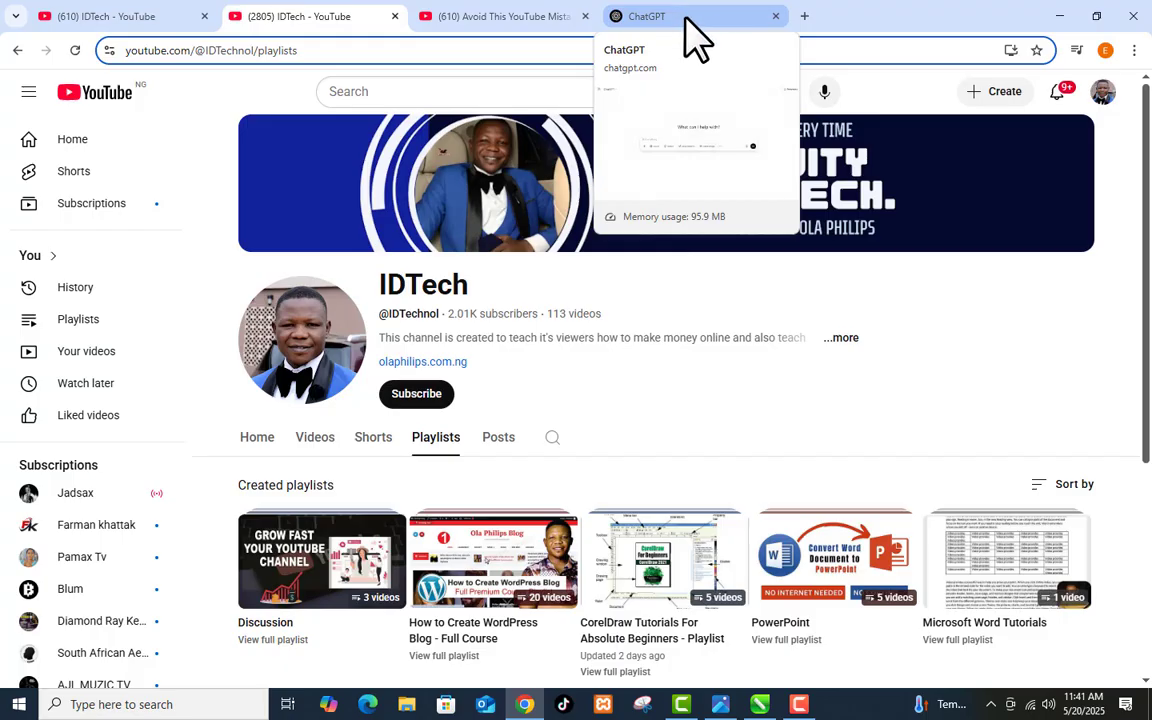
# Switch from the IDTech playlists tab to ChatGPT's empty prompt page.
pyautogui.click(690, 18)
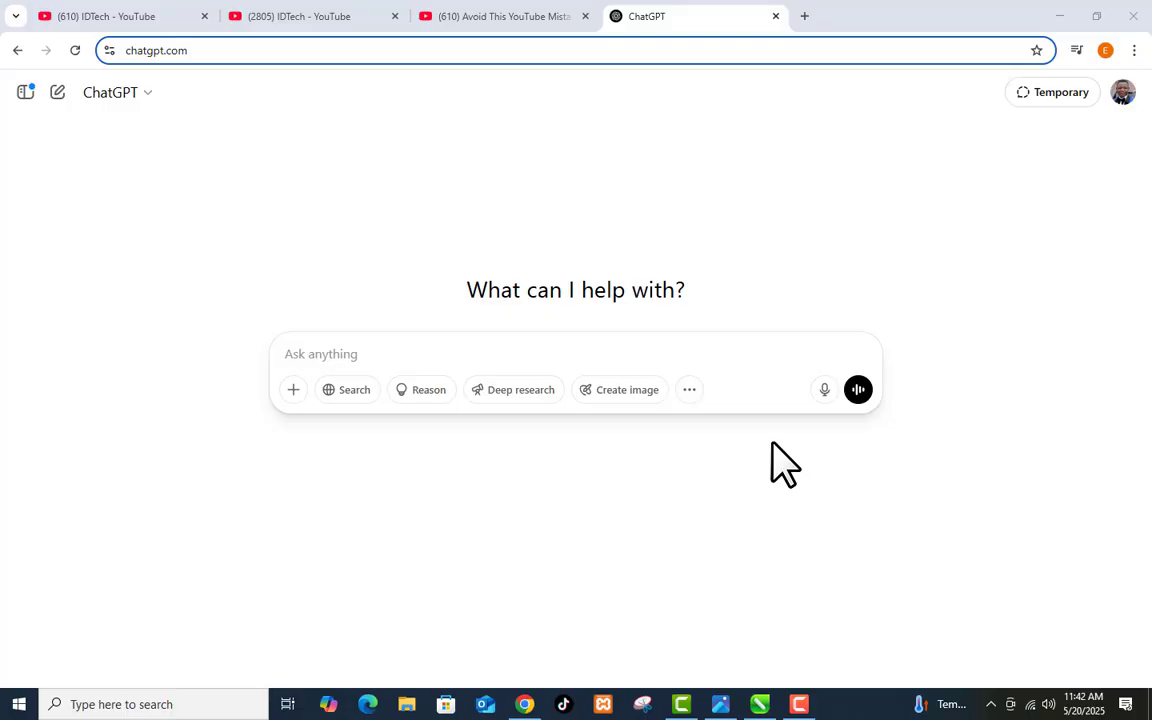
# Place the cursor in ChatGPT's 'Ask anything' box for the restaurant flyer request.
pyautogui.click(615, 337)
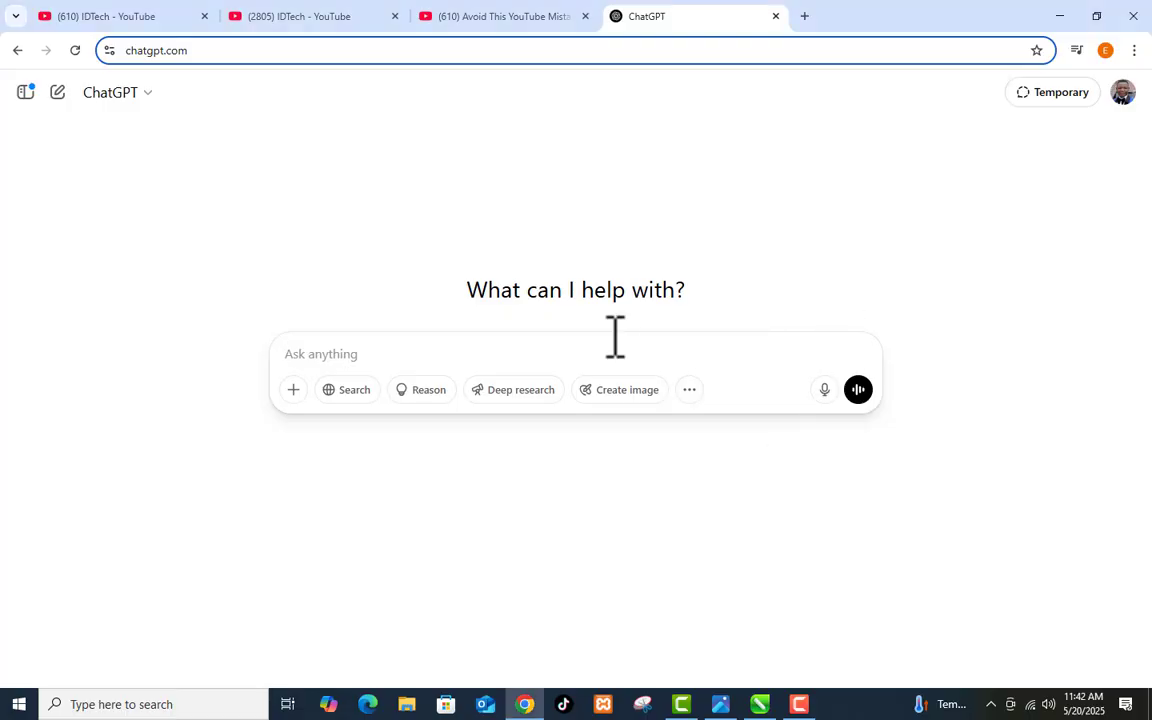
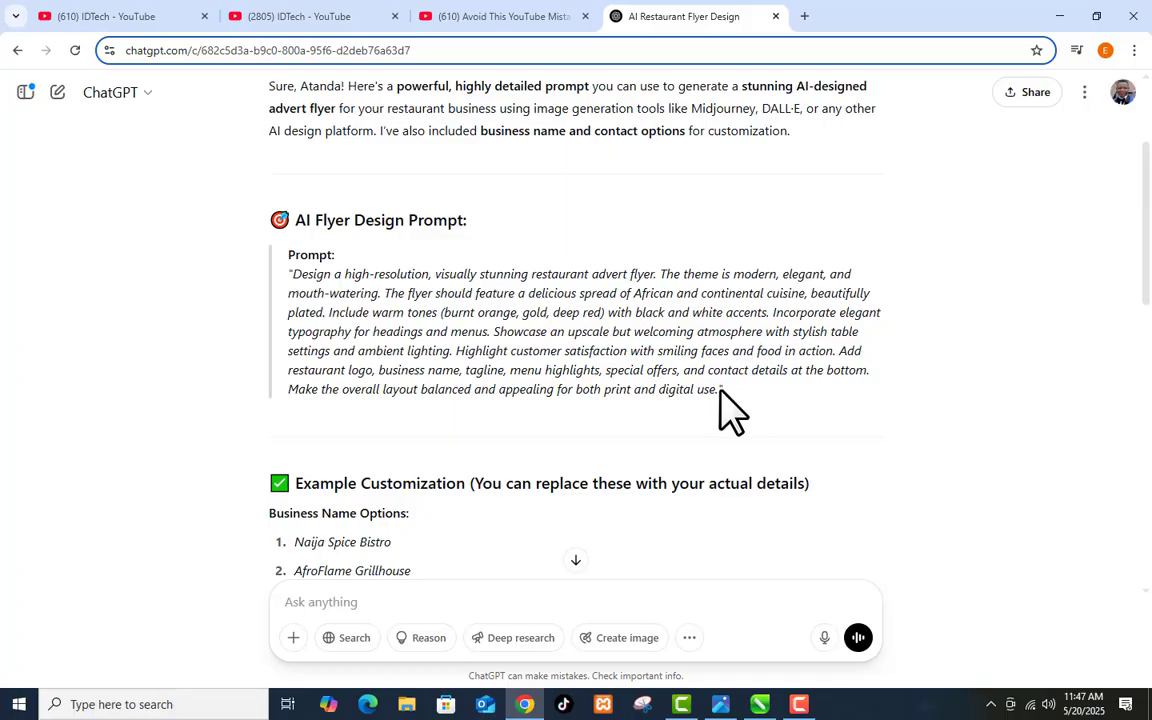
# Copy the flyer design prompt and send it to ChatGPT to generate the Afroflame Grillhouse flyer.
pyautogui.moveTo(720, 390); pyautogui.dragTo(299, 273)
pyautogui.hotkey('ctrl', 'c')
pyautogui.scroll(-4, 722, 420)
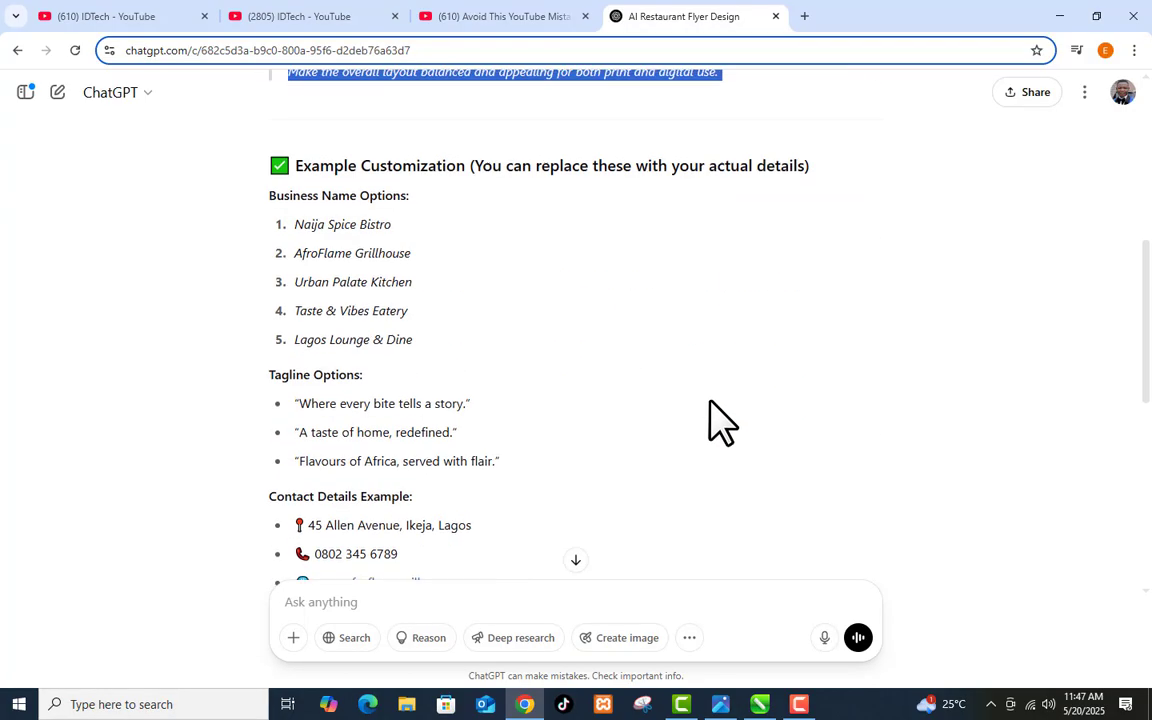
pyautogui.scroll(-3, 722, 420)
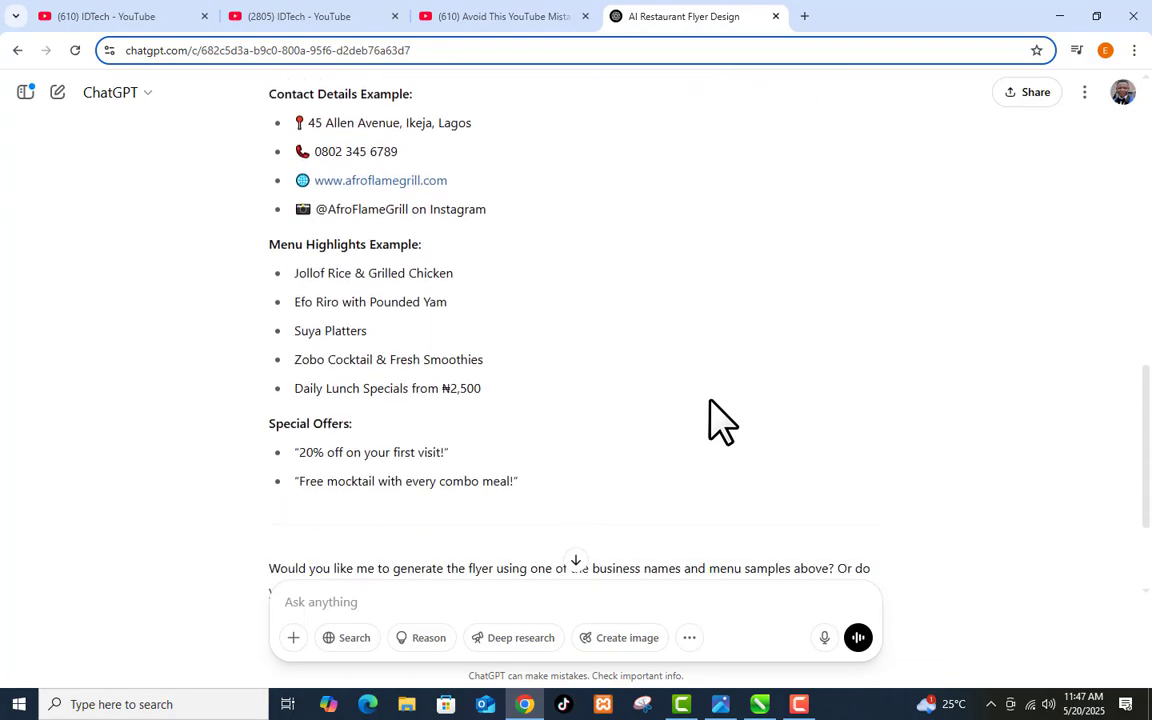
pyautogui.scroll(-2, 722, 420)
pyautogui.scroll(2, 717, 404)
pyautogui.scroll(-3, 717, 404)
pyautogui.click(400, 605)
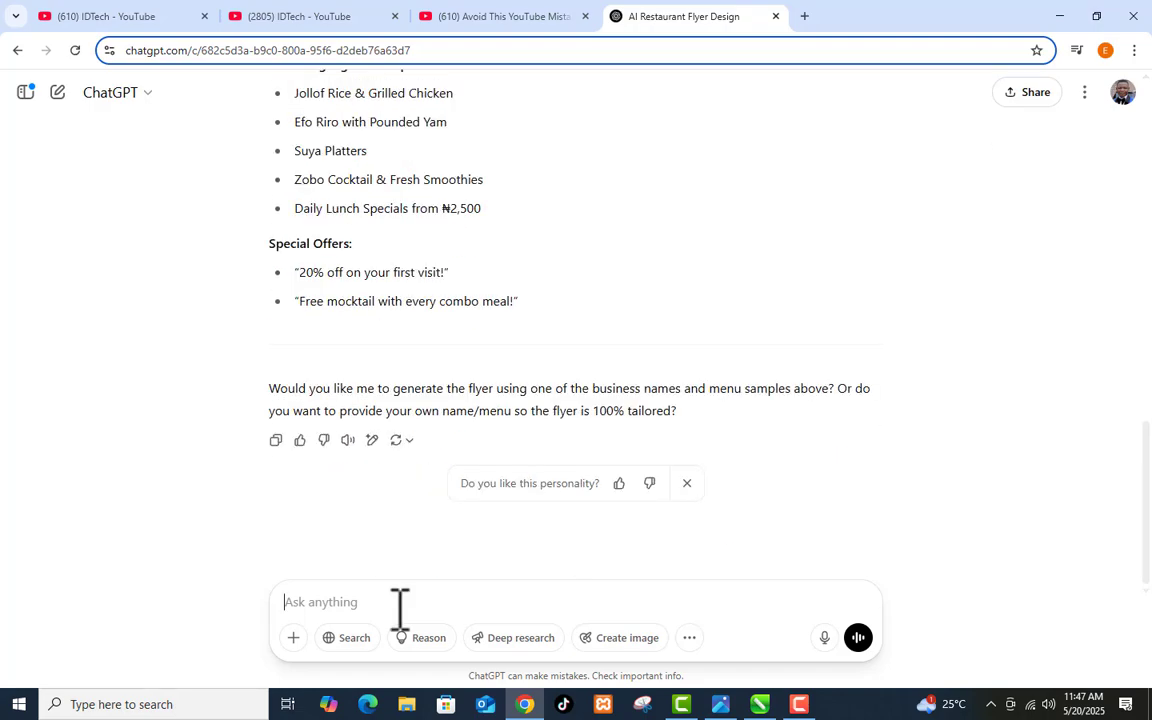
pyautogui.hotkey('ctrl', 'v')
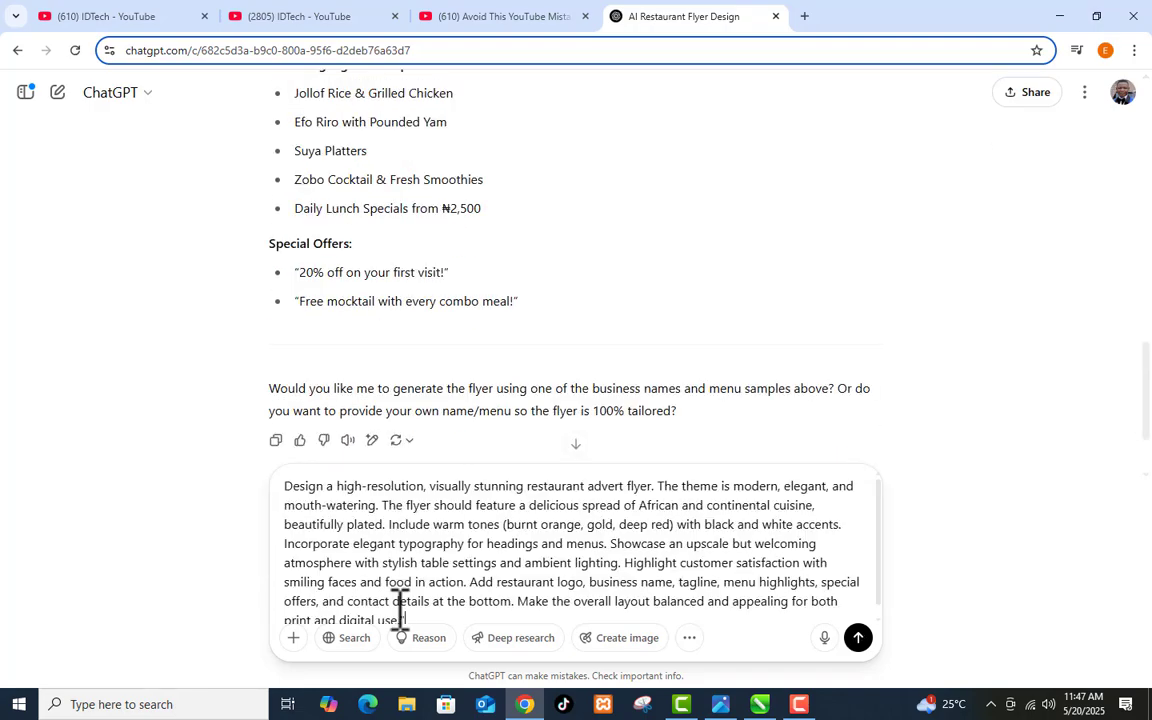
pyautogui.press('Return')
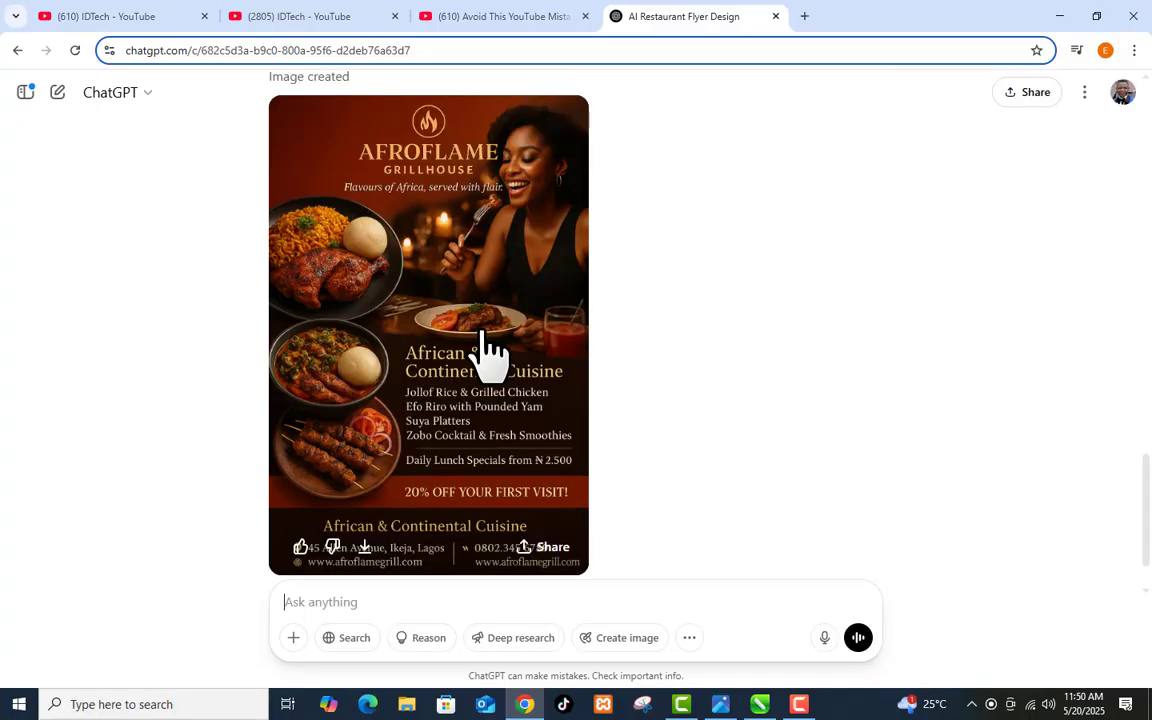
pyautogui.scroll(-1, 522, 463)
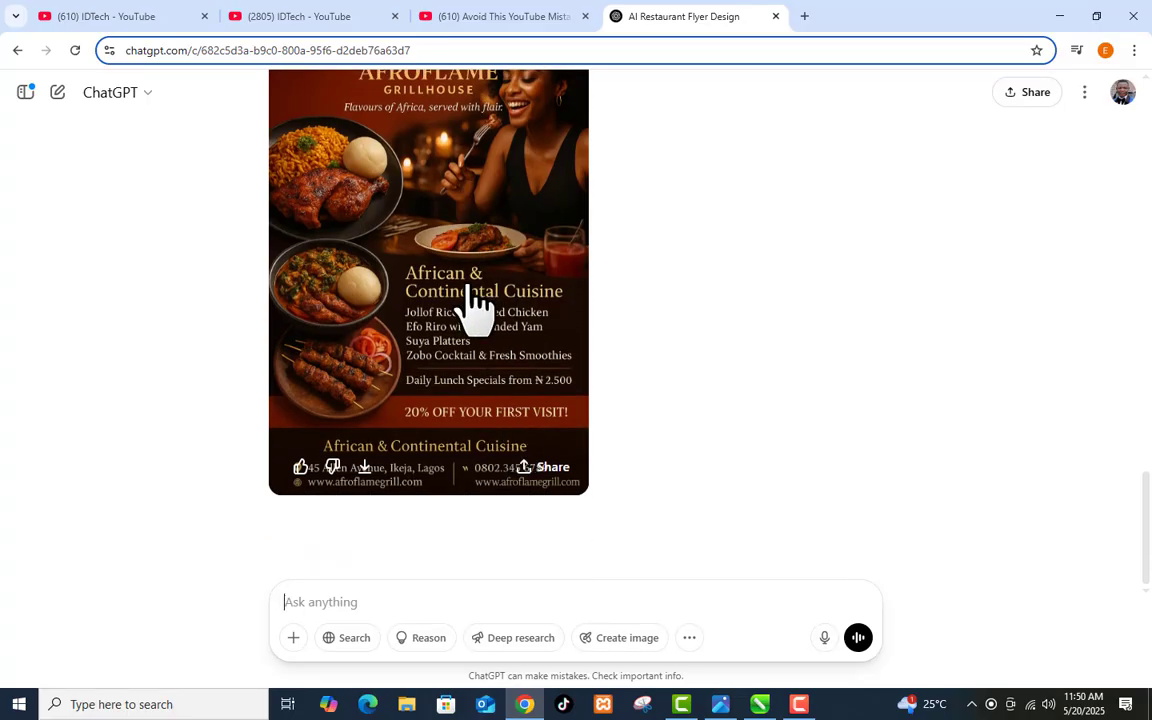
pyautogui.scroll(1, 430, 300)
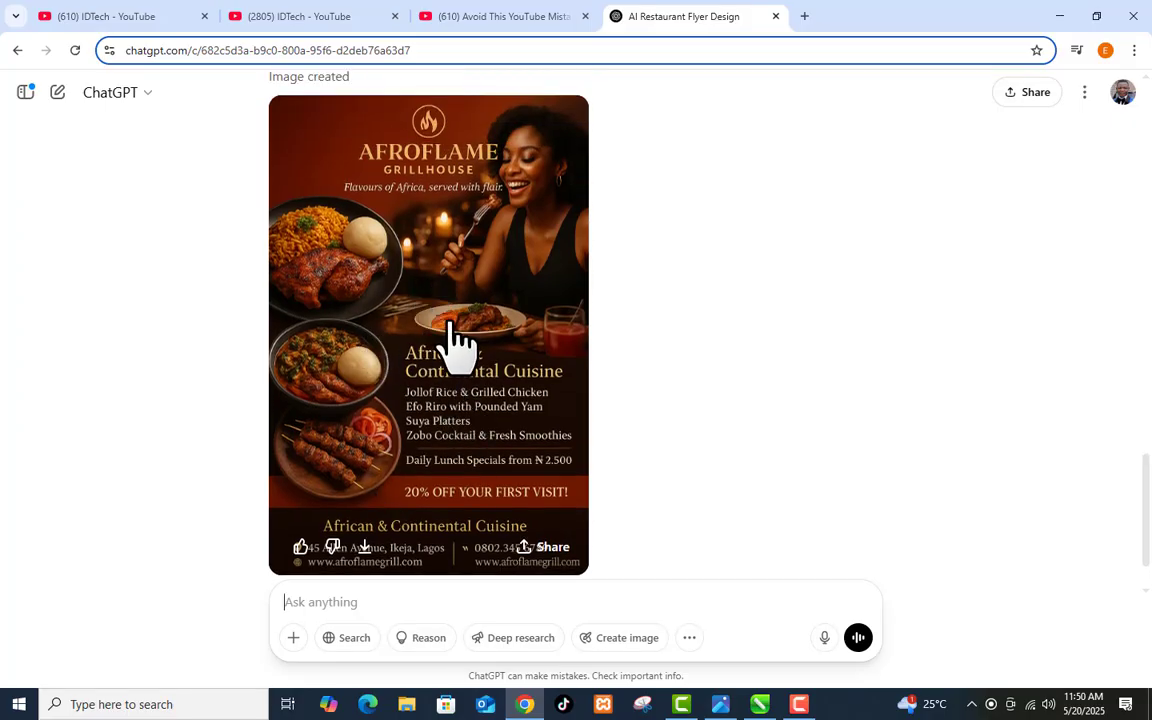
# Open the Afroflame flyer full-size in the image editor, with the change-description box active.
pyautogui.click(455, 340)
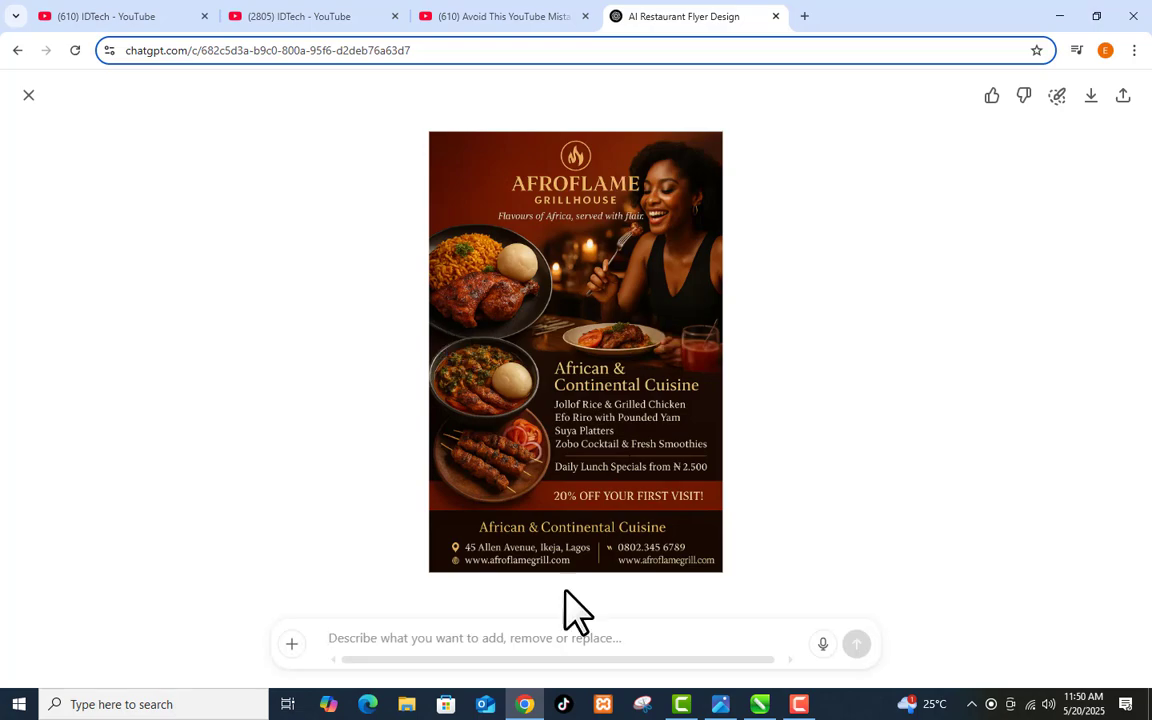
pyautogui.click(405, 648)
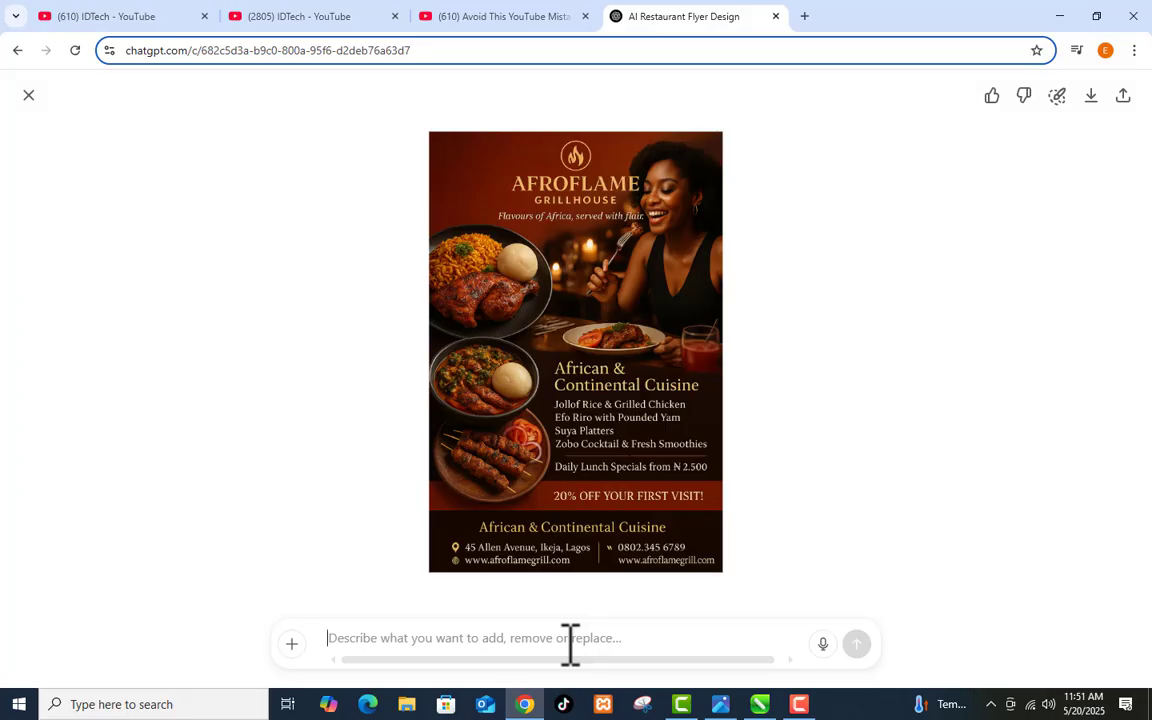
# Ask ChatGPT to replace AFROFLAME with INGENUITY on the flyer and update the phone number.
pyautogui.write('rep')
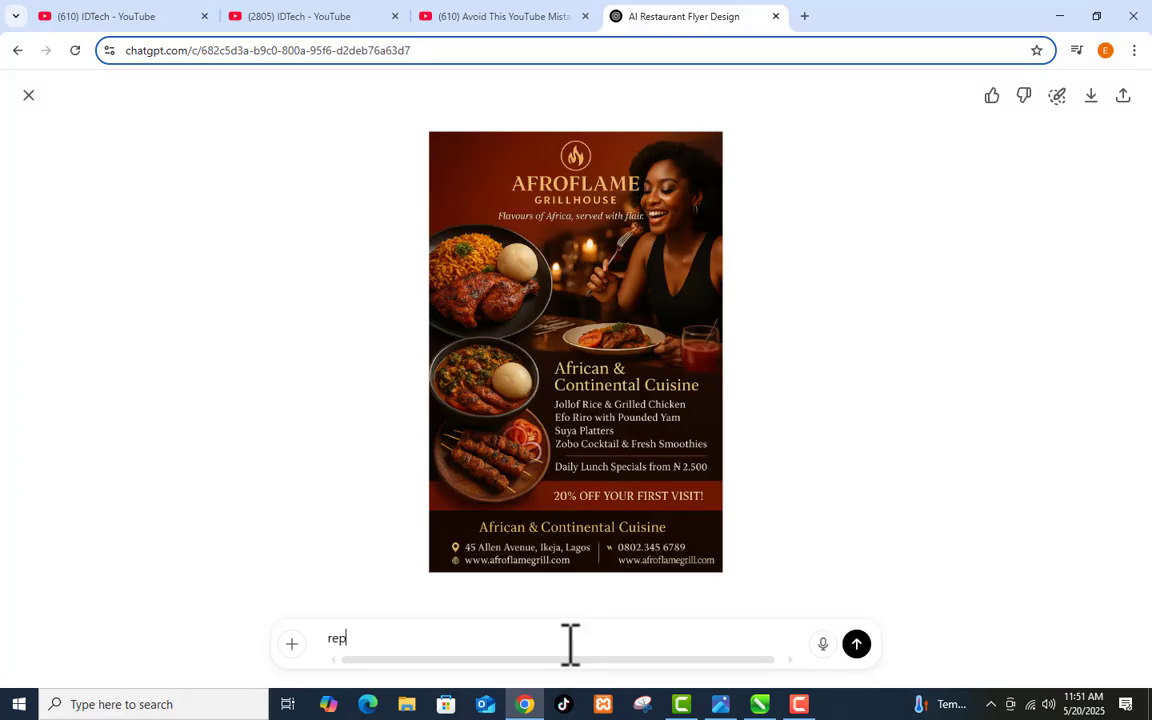
pyautogui.write('lace AFROFLAME')
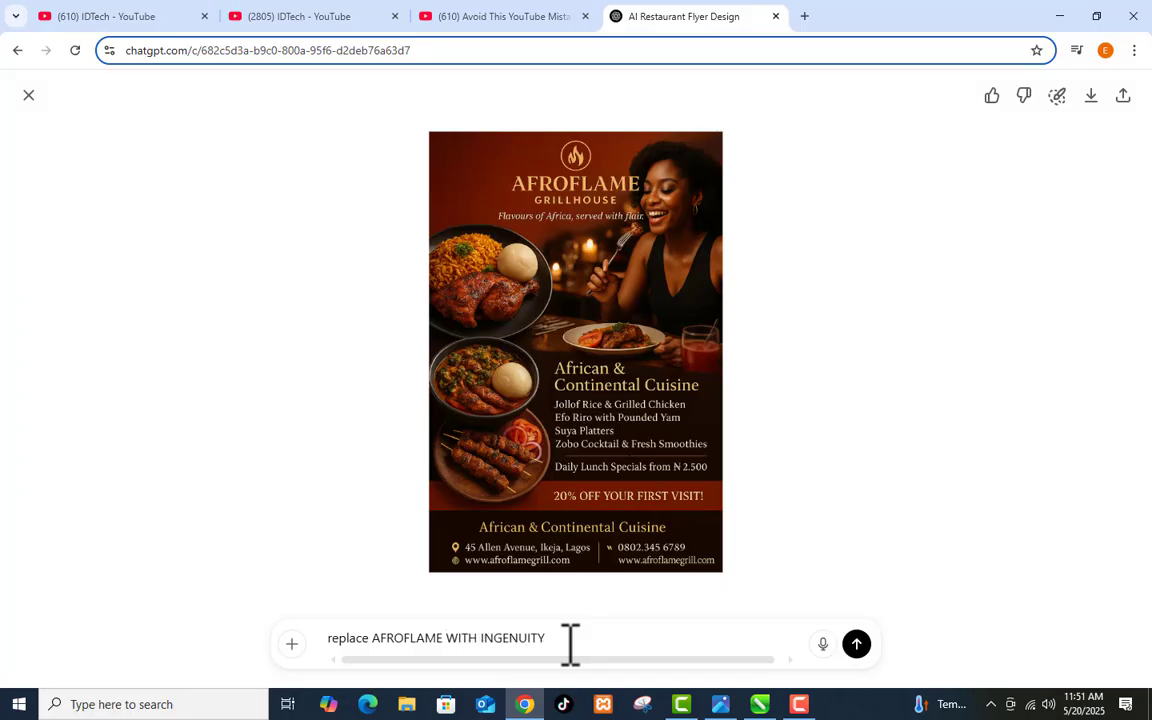
pyautogui.write('WITH INGENUITY and replace the phone number w')
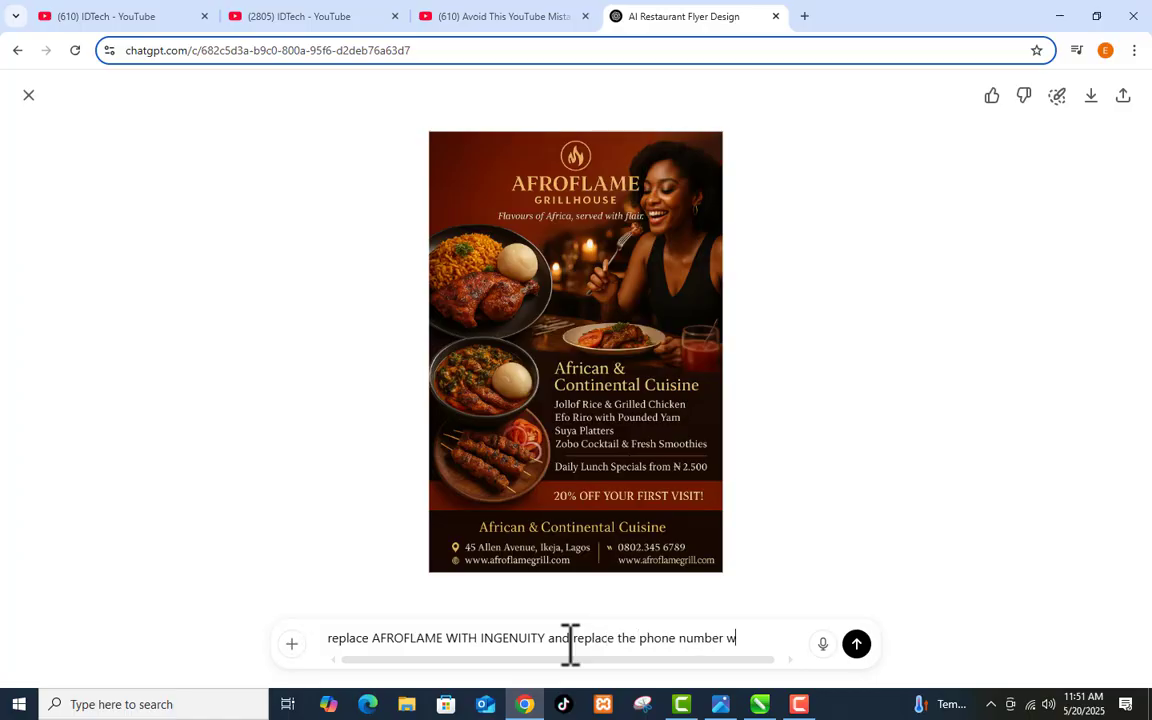
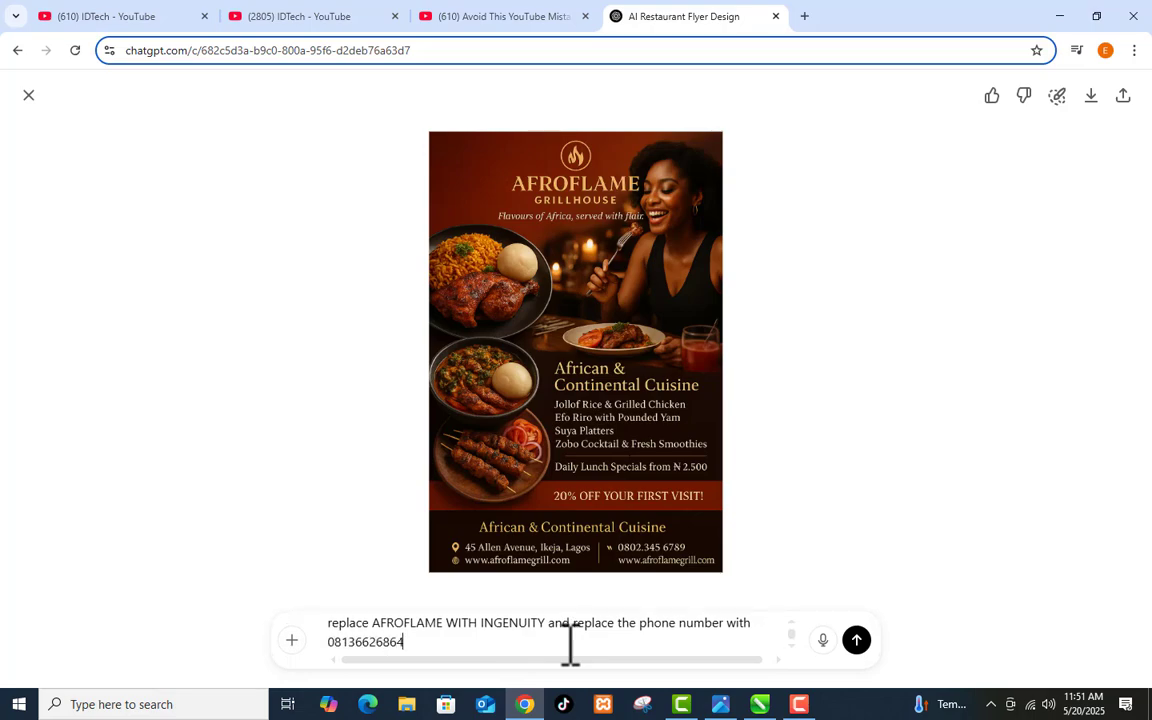
pyautogui.click(857, 641)
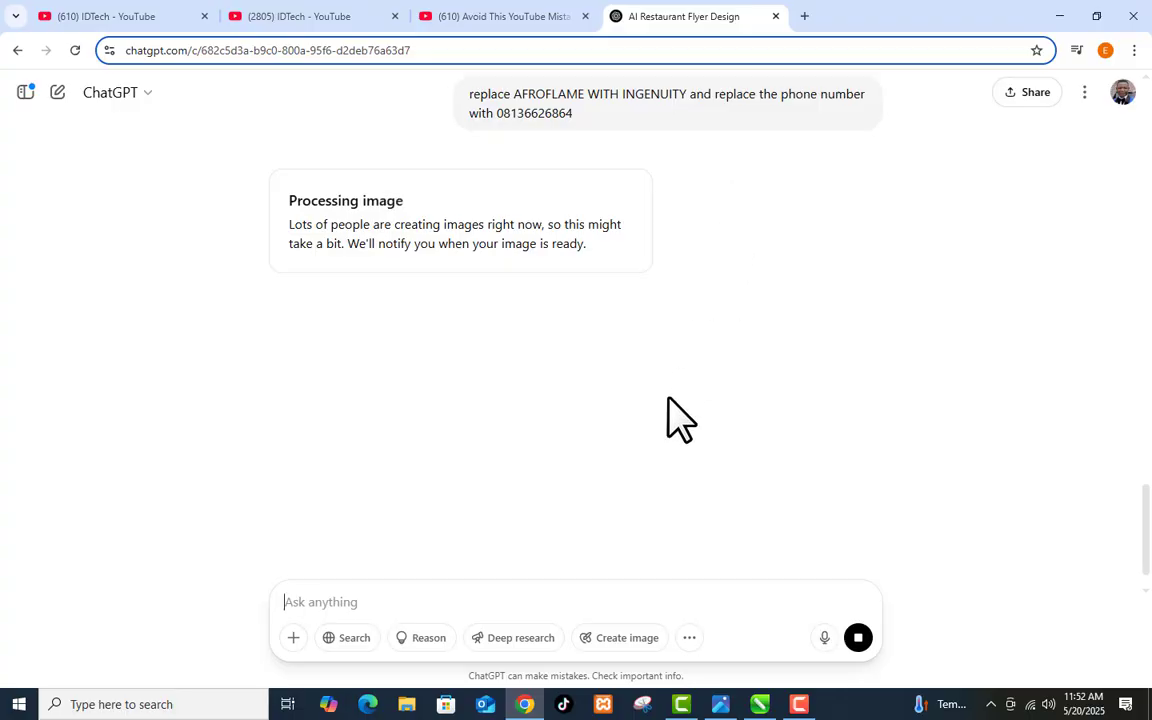
pyautogui.scroll(3, 645, 414)
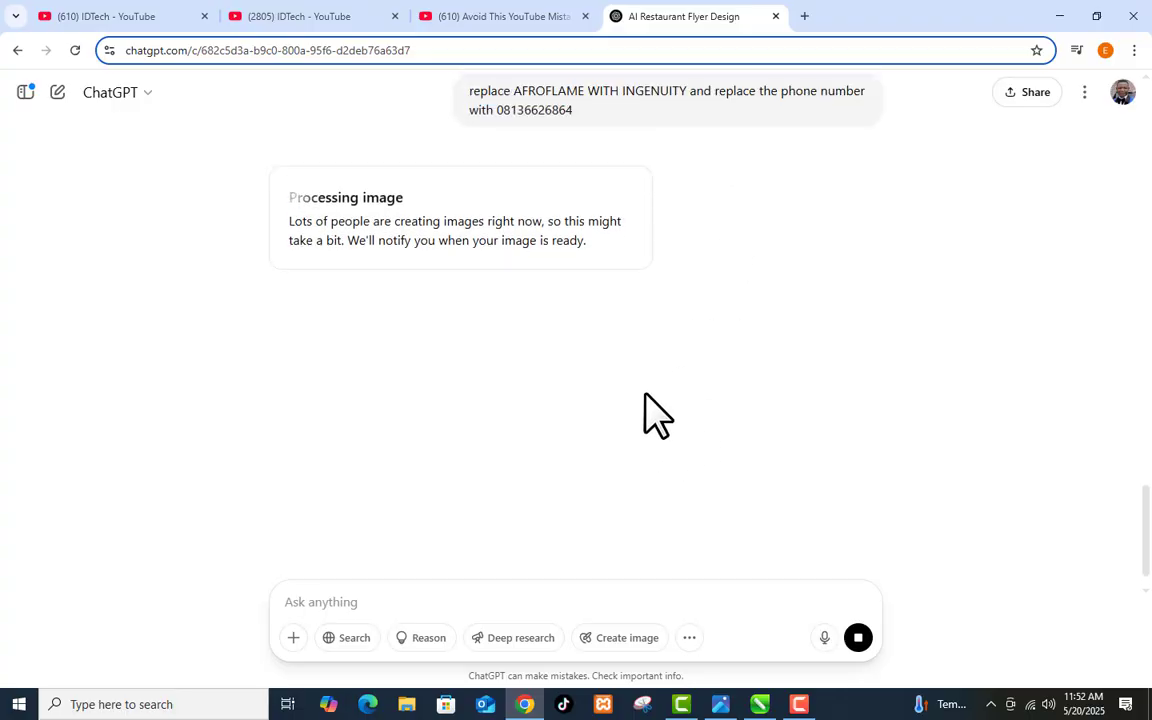
pyautogui.scroll(-2, 645, 414)
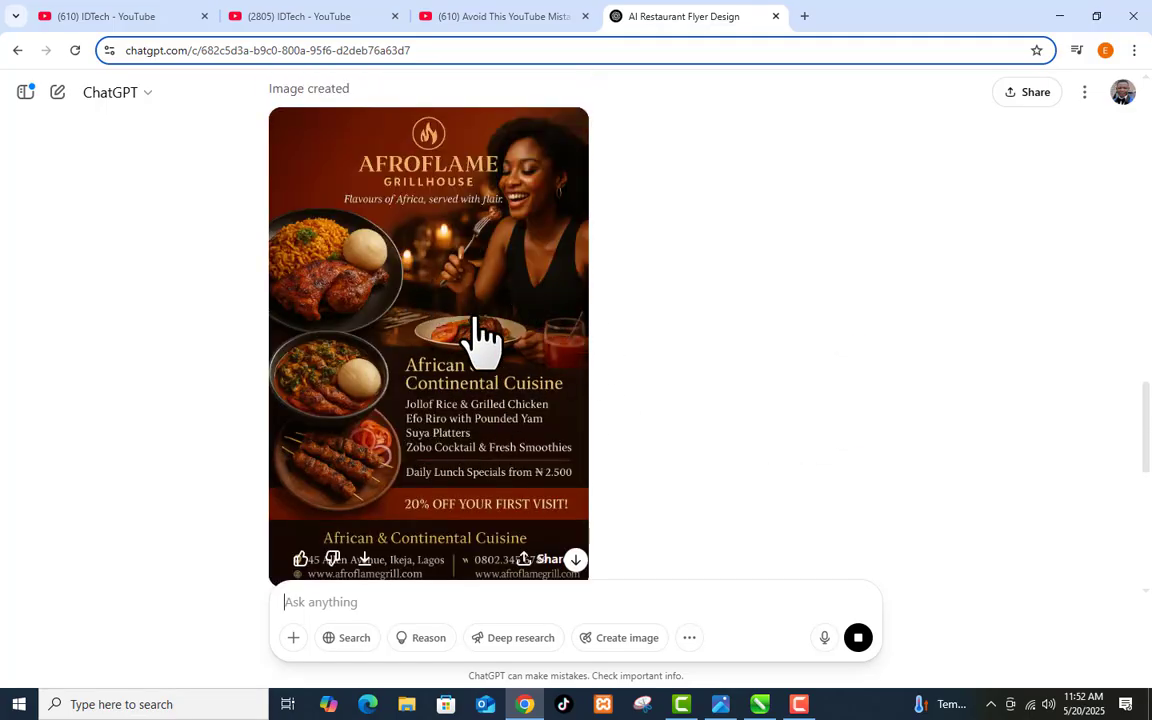
pyautogui.scroll(-2, 478, 330)
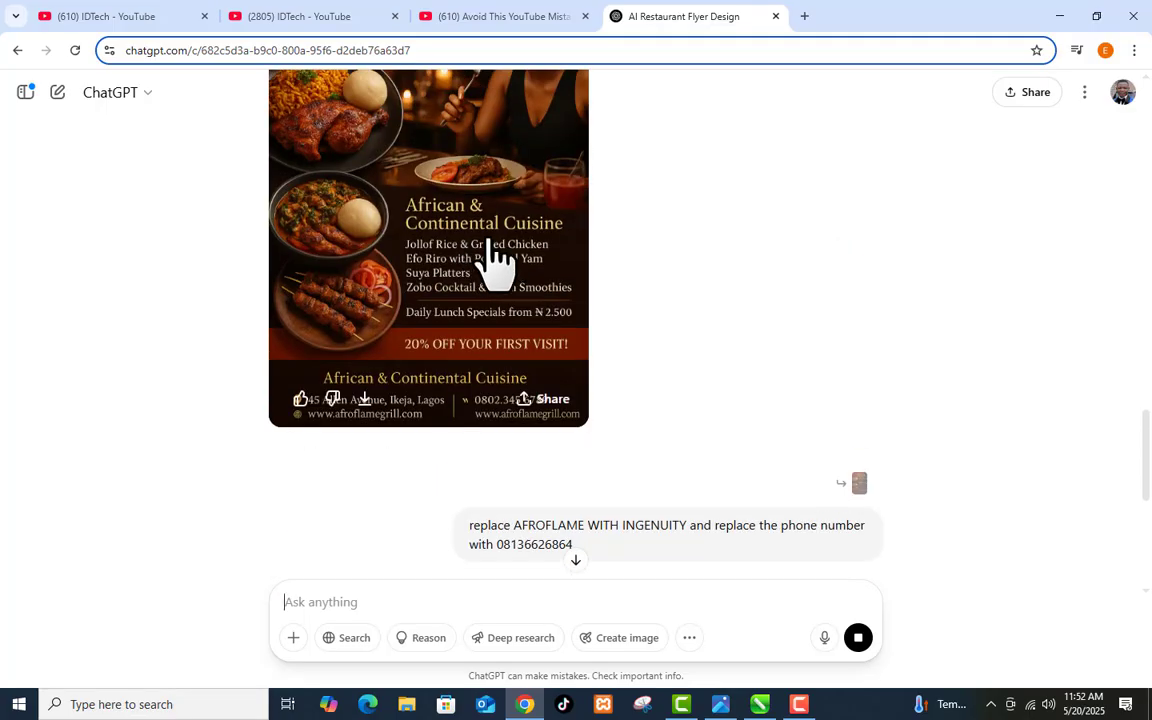
# Page through the saved fast-food flyers in Photos, minimize it, and open a new browser tab.
pyautogui.click(726, 705)
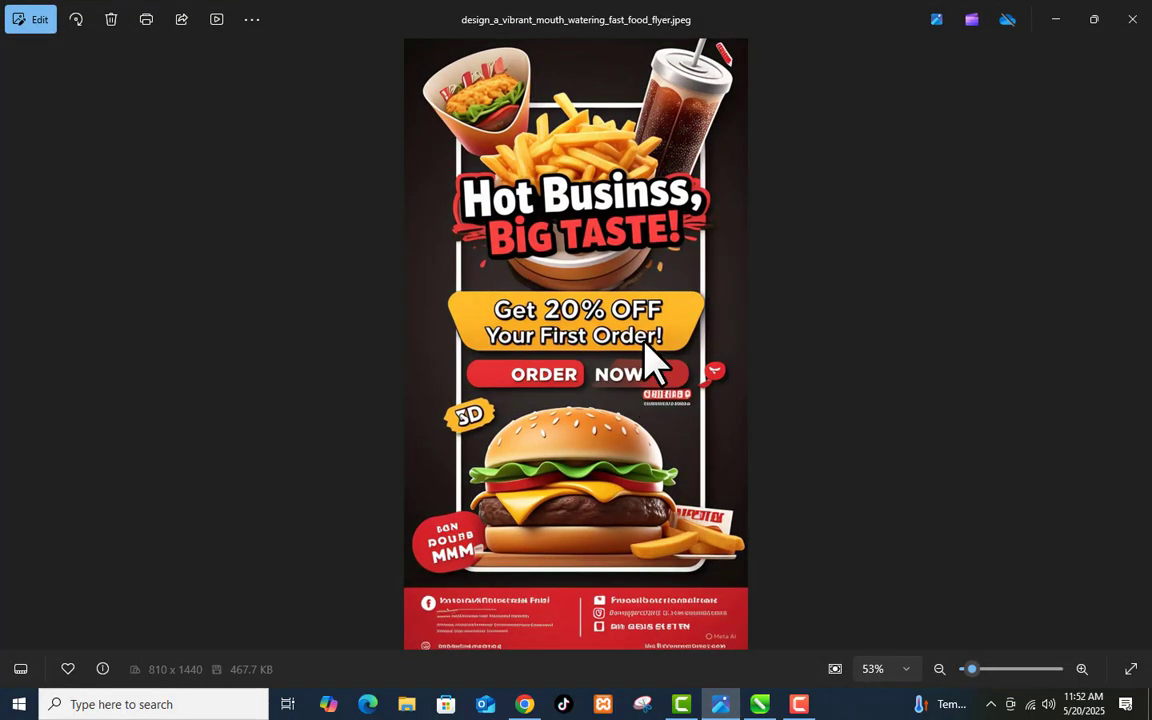
pyautogui.press('Right')
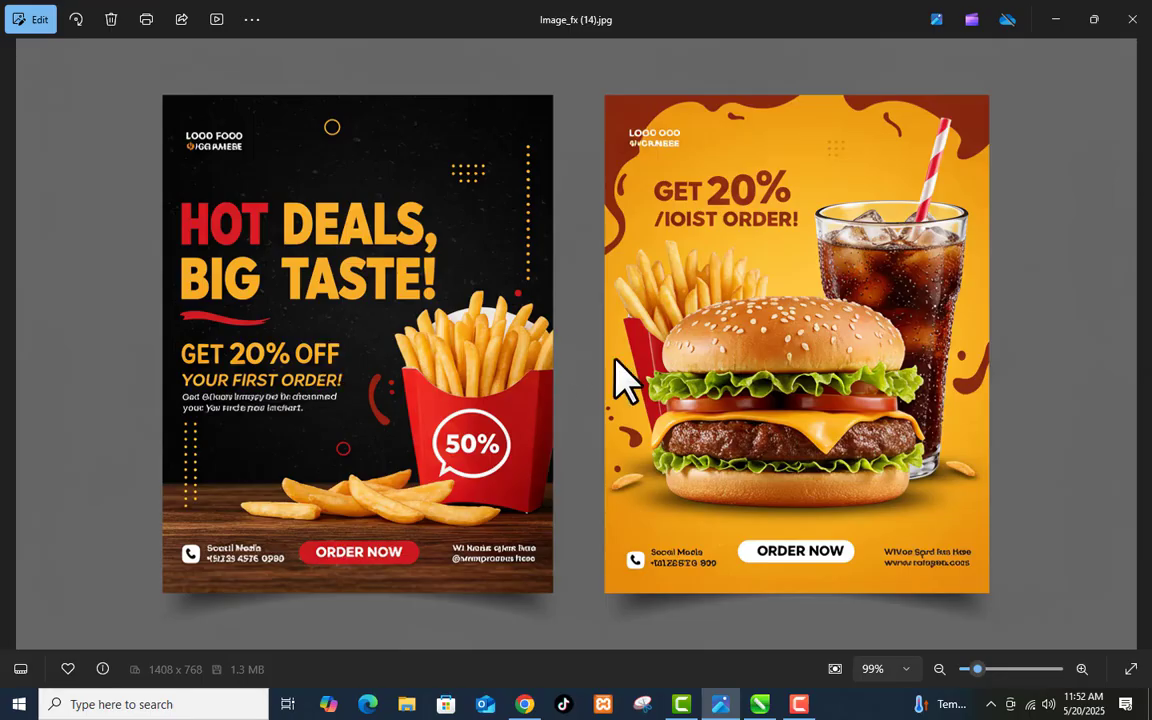
pyautogui.press('Right')
pyautogui.press('Right')
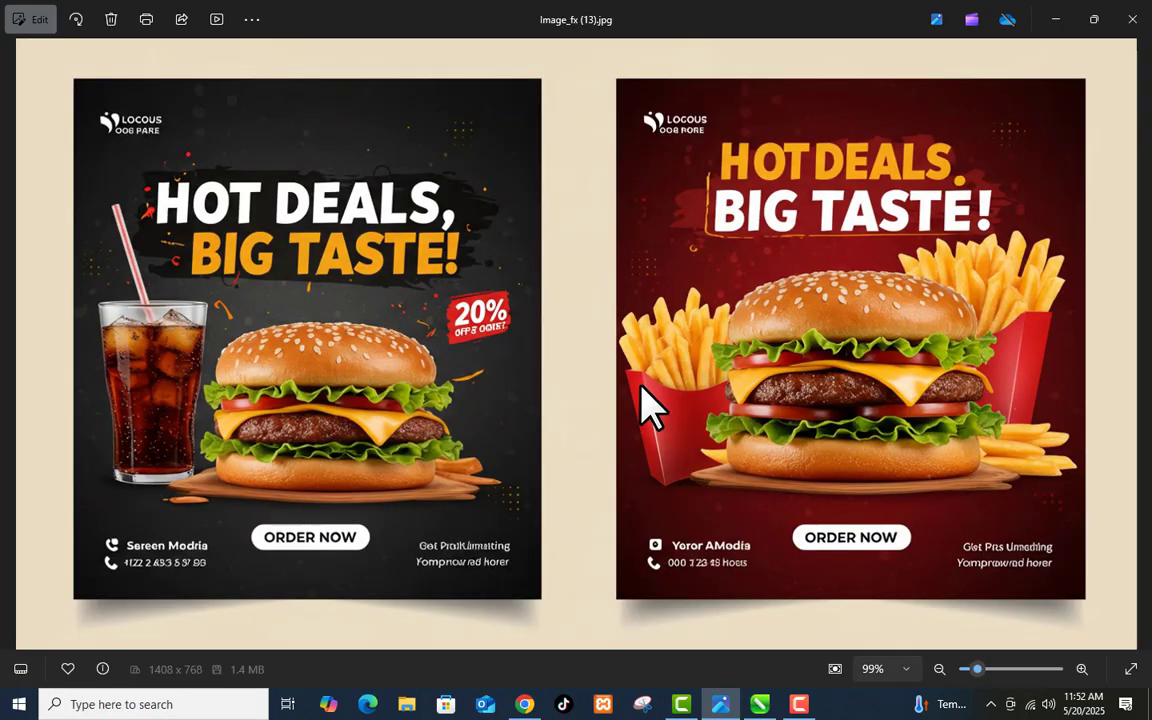
pyautogui.click(1056, 19)
pyautogui.hotkey('ctrl', 't')
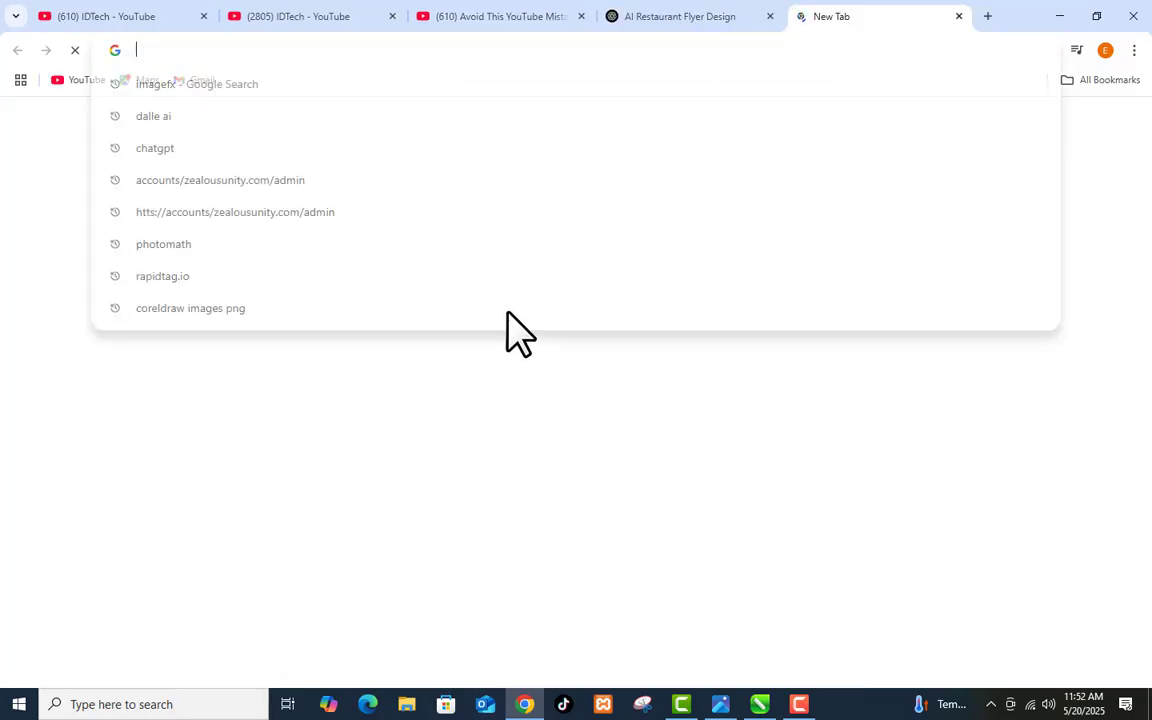
# Search Google for imagefx and open the ImageFX labs.google/fx page.
pyautogui.hotkey('ctrl', 'shift', 'Tab')
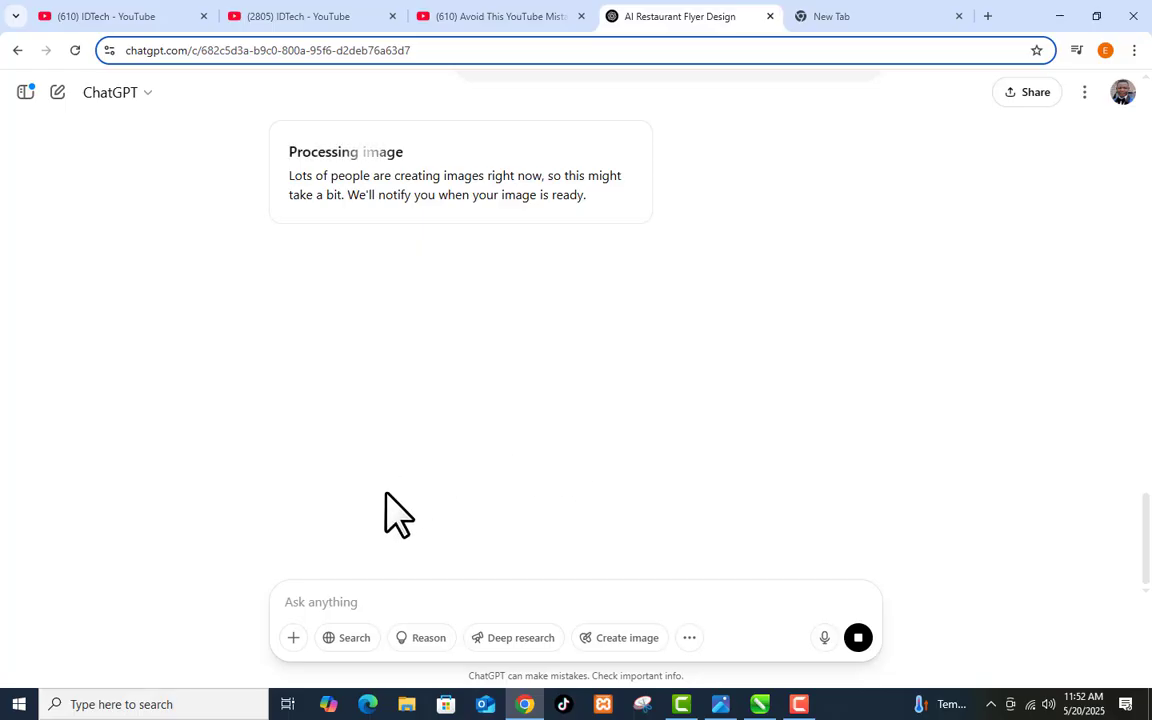
pyautogui.click(836, 20)
pyautogui.click(818, 55)
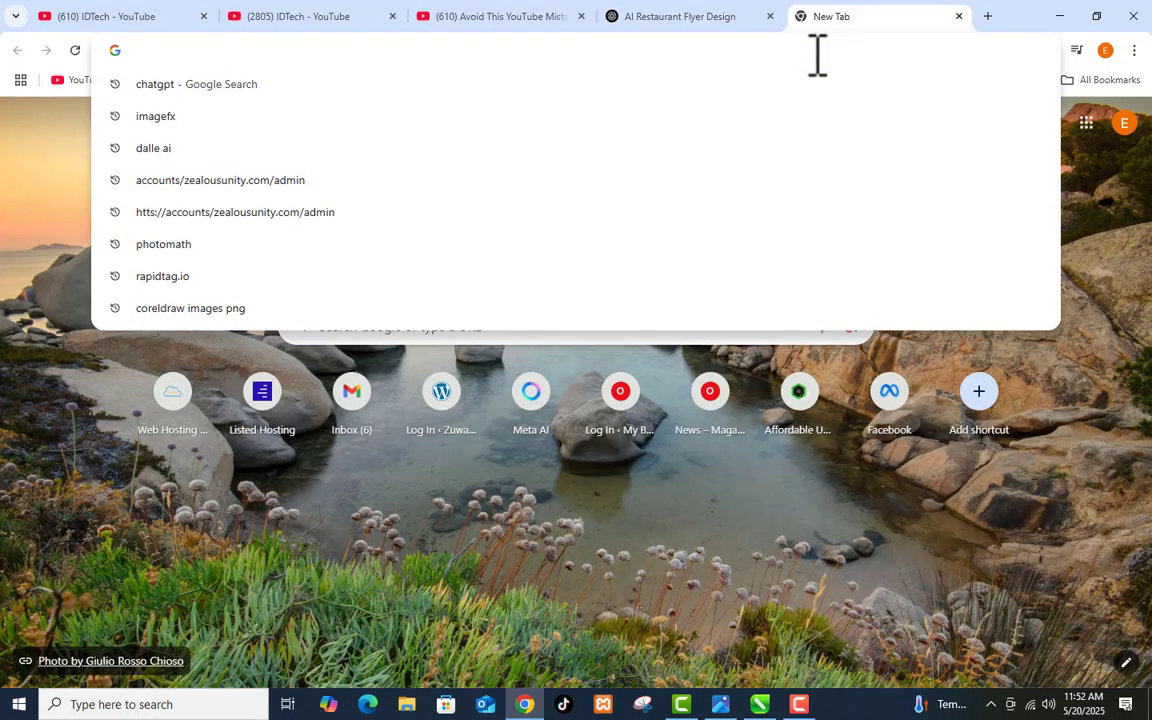
pyautogui.write('imagefx')
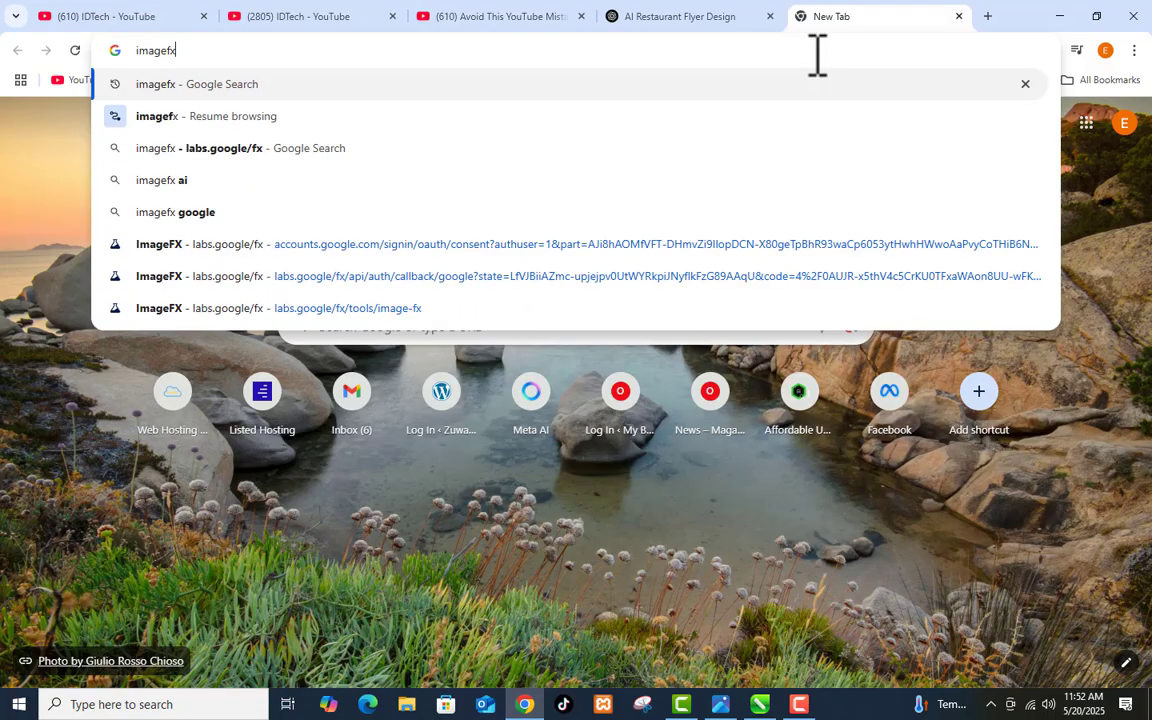
pyautogui.press('Return')
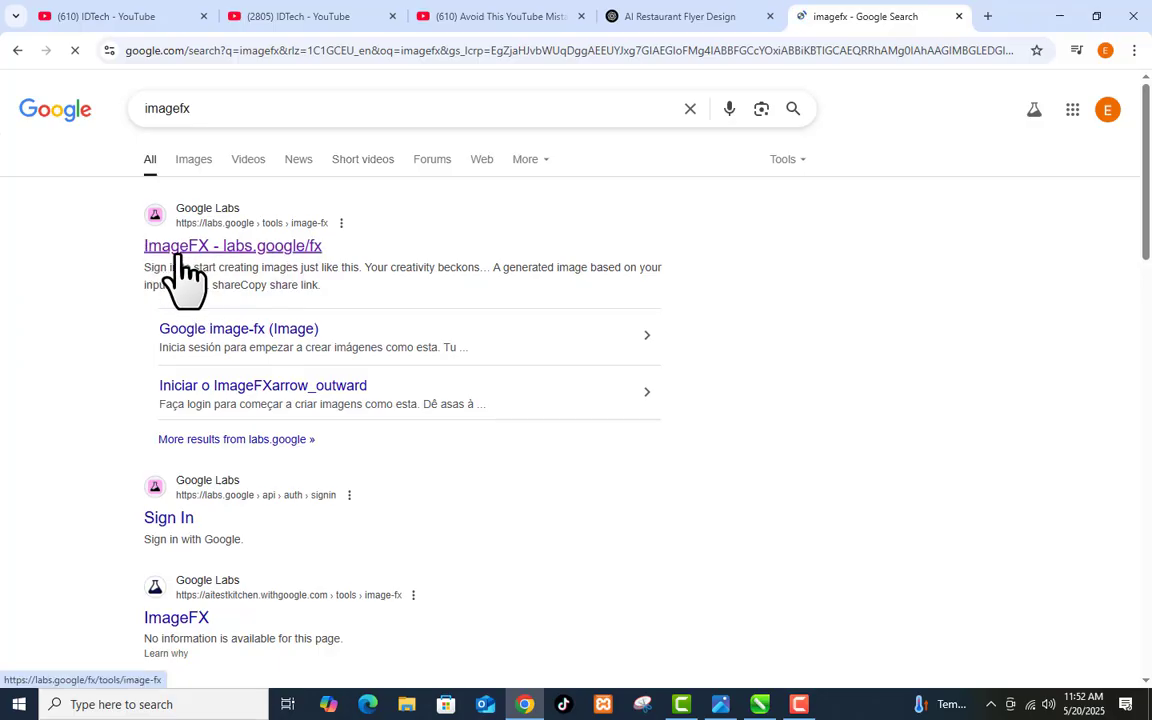
pyautogui.click(309, 250)
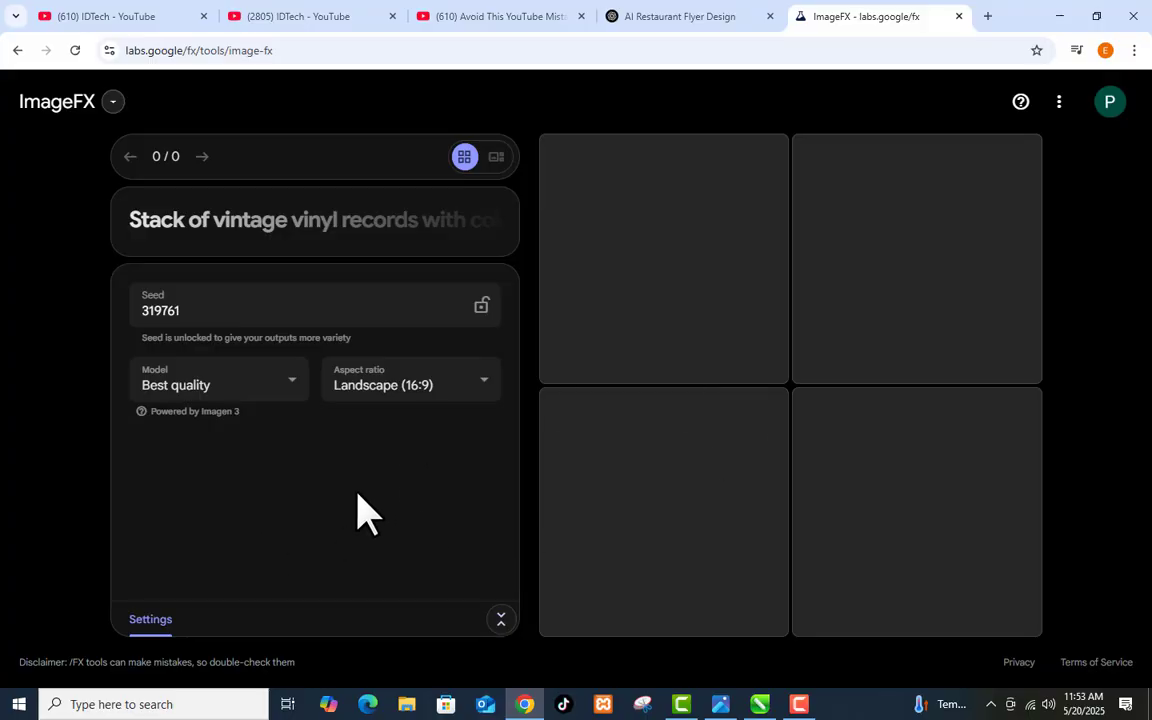
# Keep the Best quality model and Landscape (16:9) aspect ratio, and expand the prompt box.
pyautogui.click(265, 385)
pyautogui.click(252, 405)
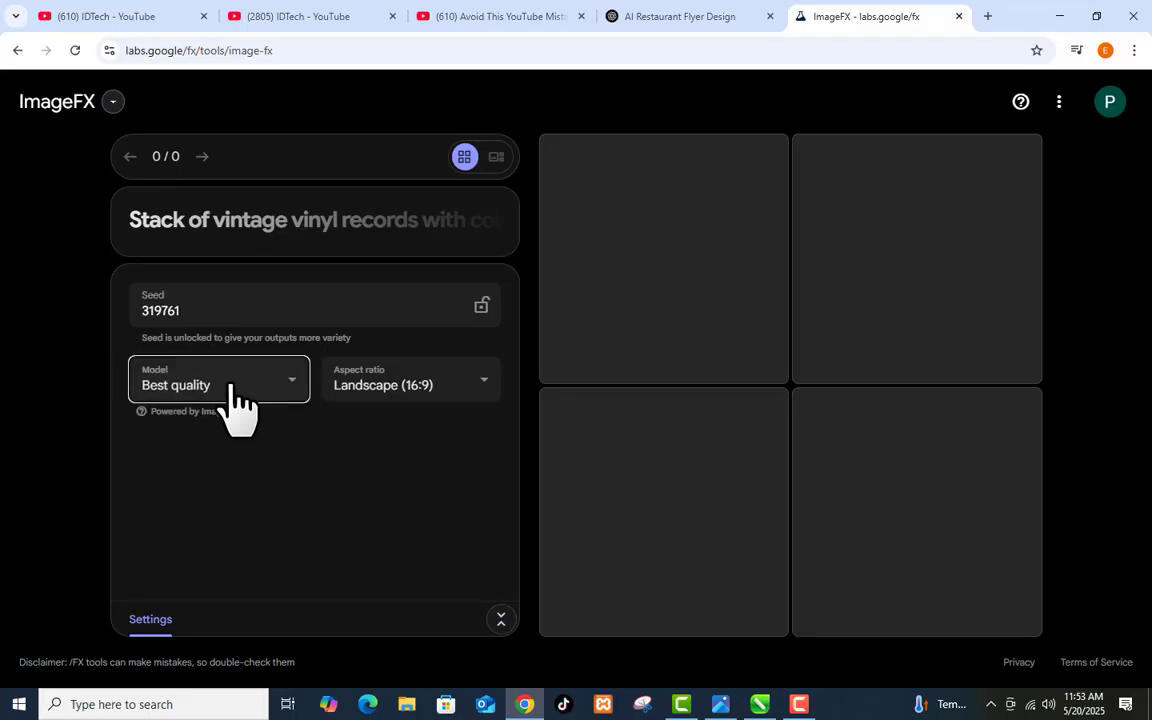
pyautogui.click(466, 390)
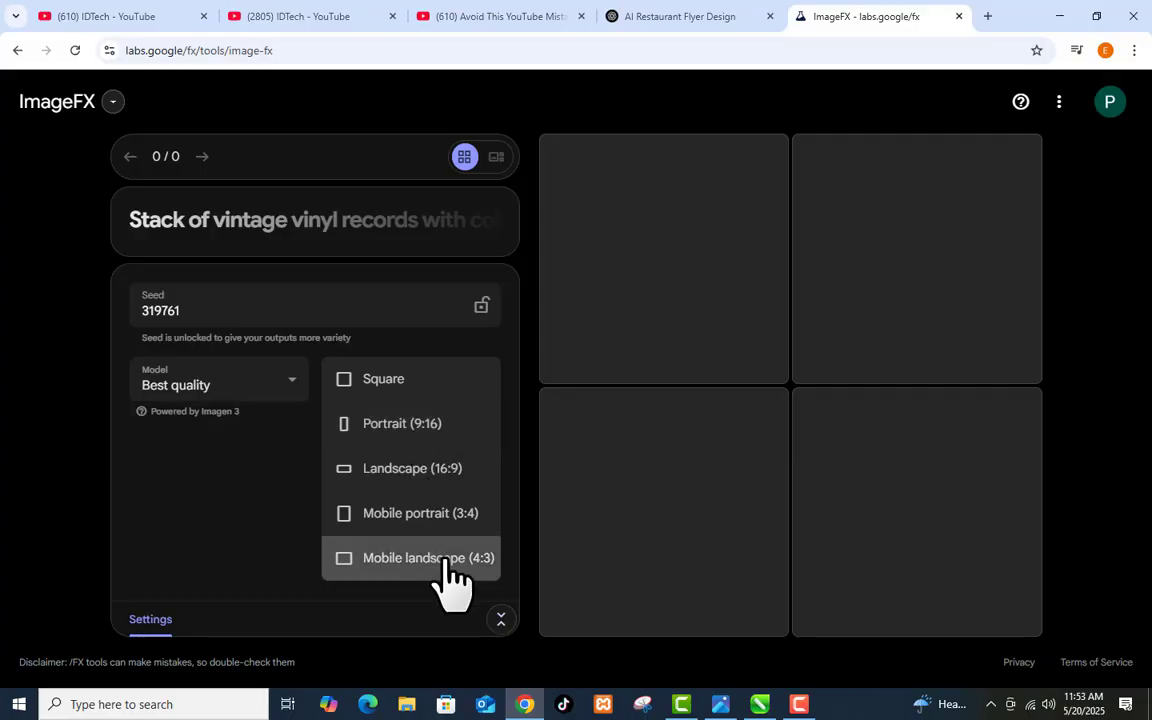
pyautogui.click(221, 540)
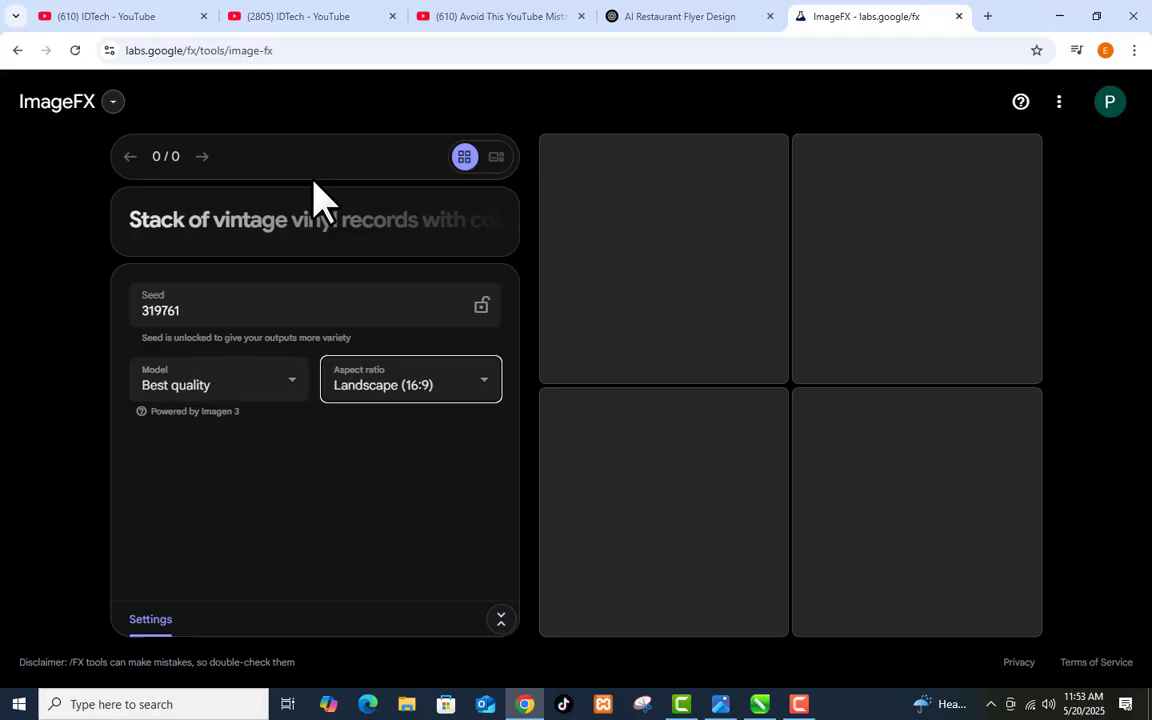
pyautogui.click(221, 228)
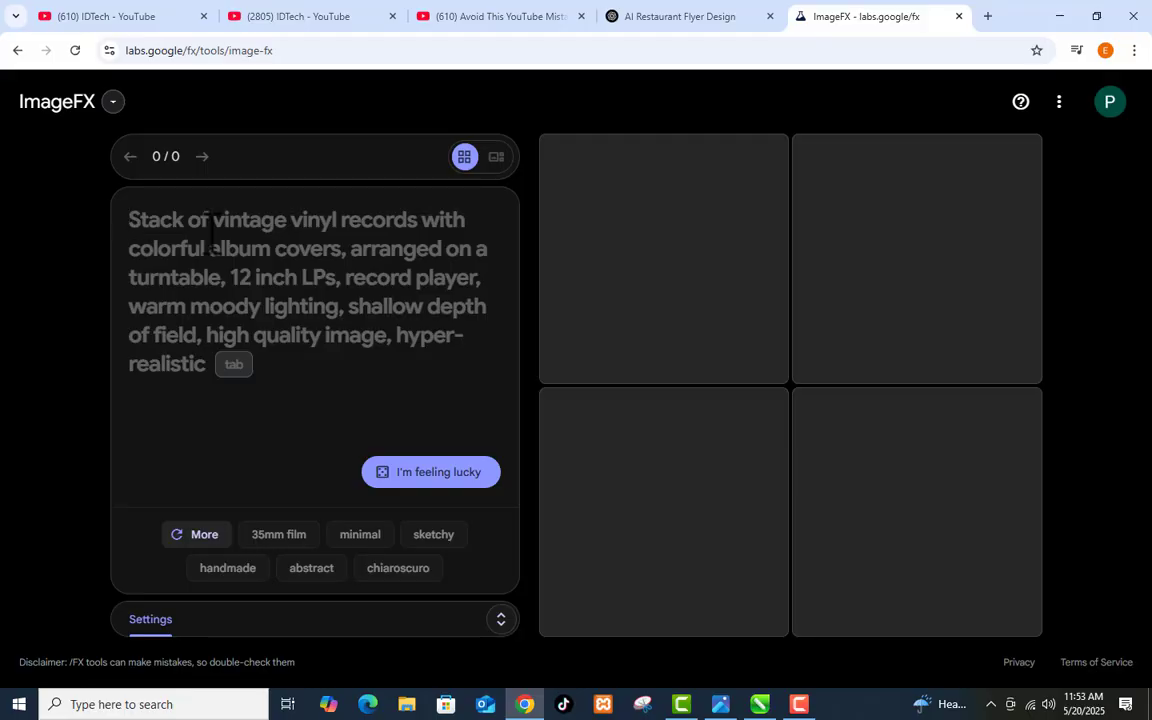
# Paste the restaurant flyer prompt into ImageFX and start generating images from it.
pyautogui.hotkey('ctrl', 'v')
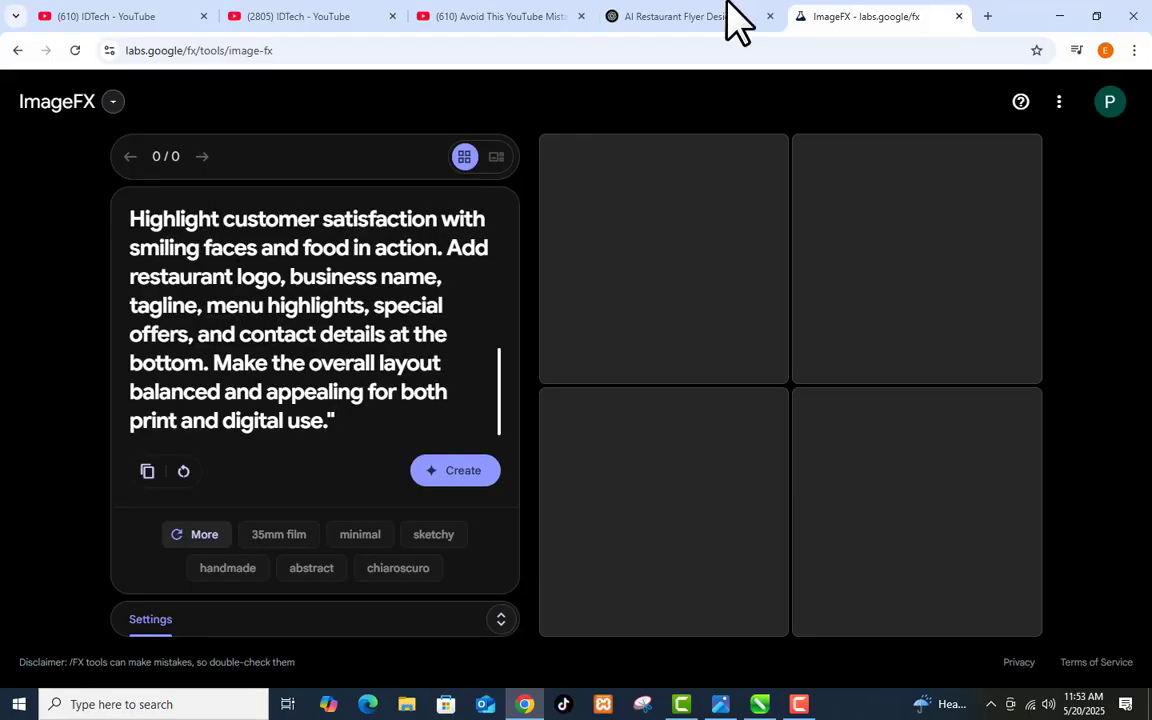
pyautogui.click(738, 21)
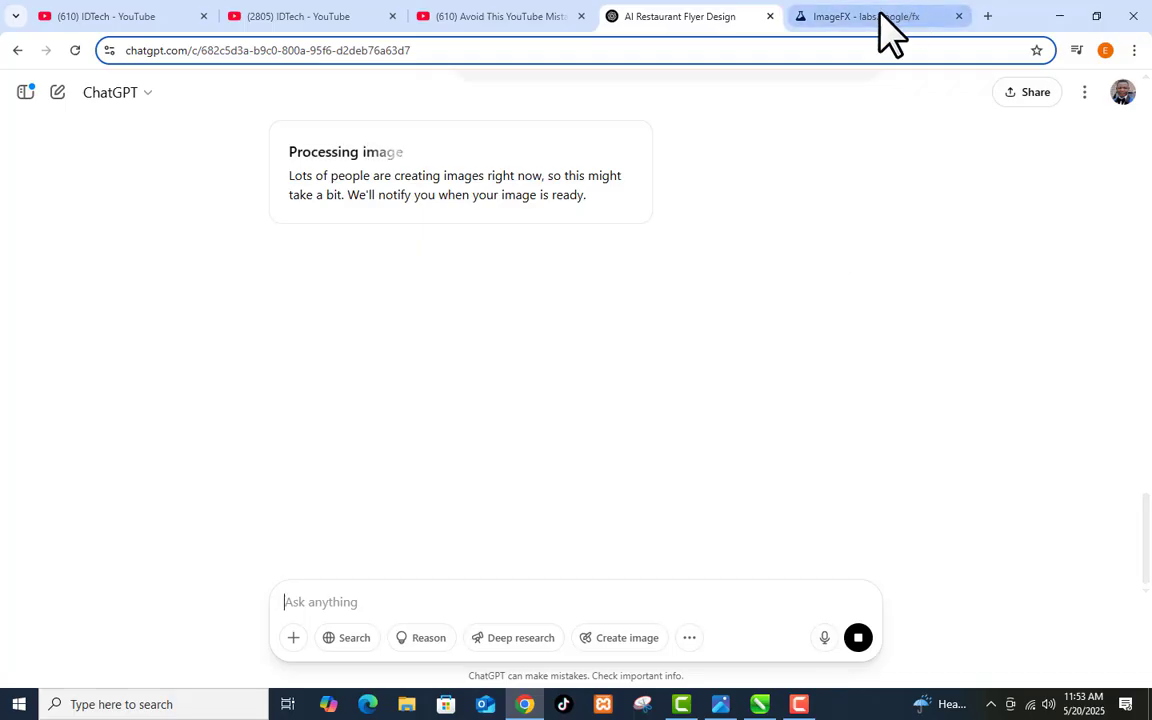
pyautogui.click(876, 17)
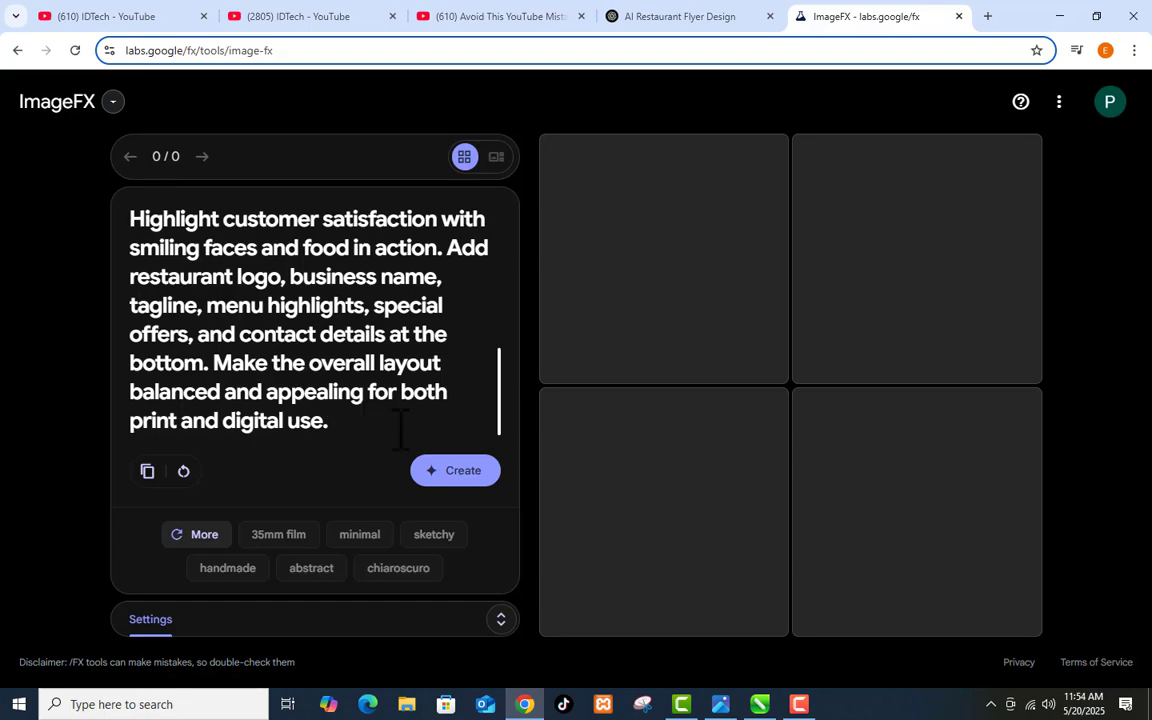
pyautogui.press('Return')
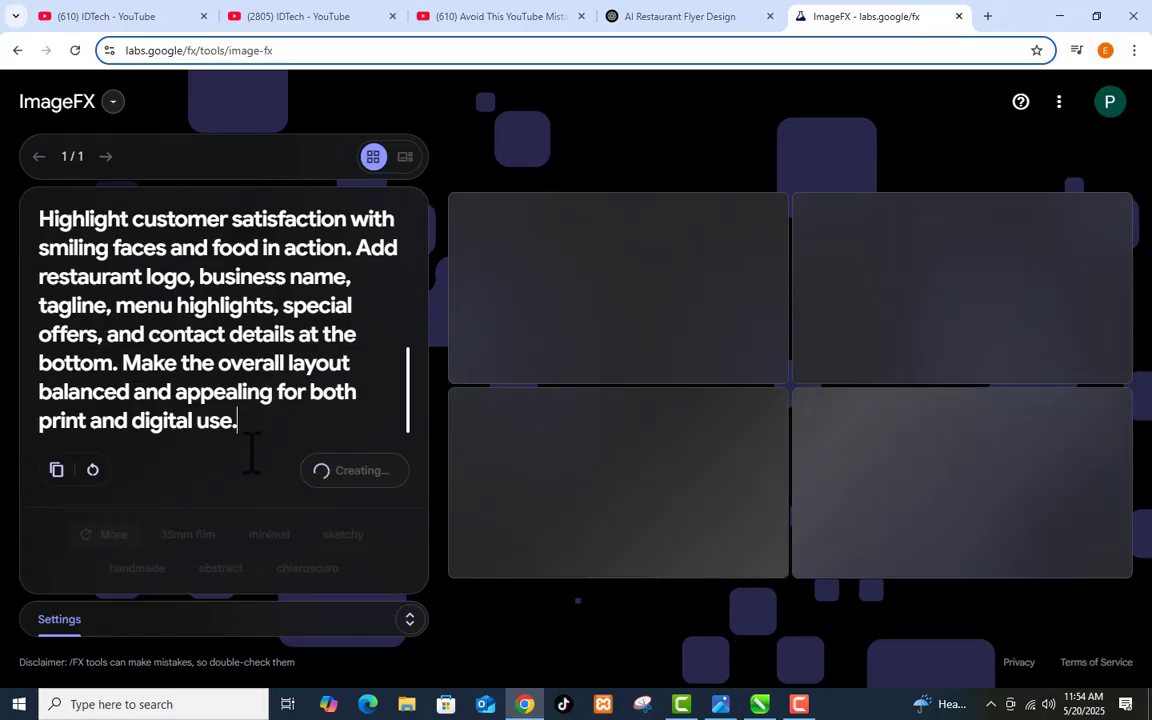
# Scroll through the chat to compare the finished INGENUITY flyer with the earlier Afroflame version.
pyautogui.click(692, 20)
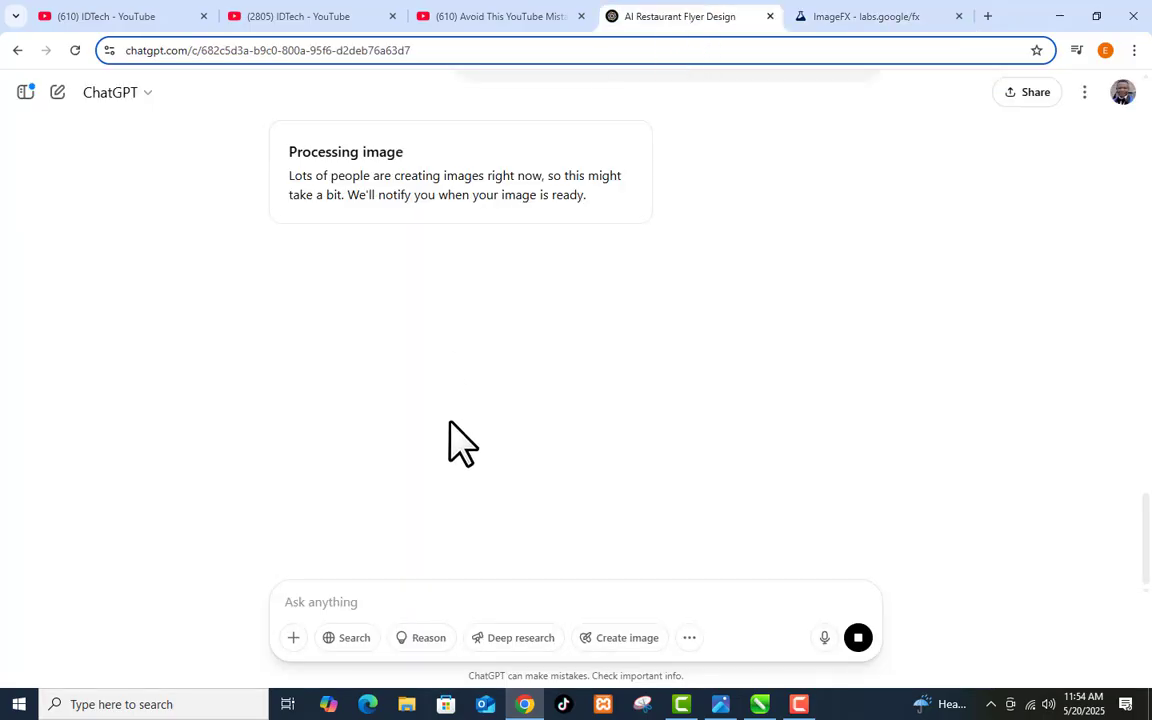
pyautogui.scroll(-2, 527, 365)
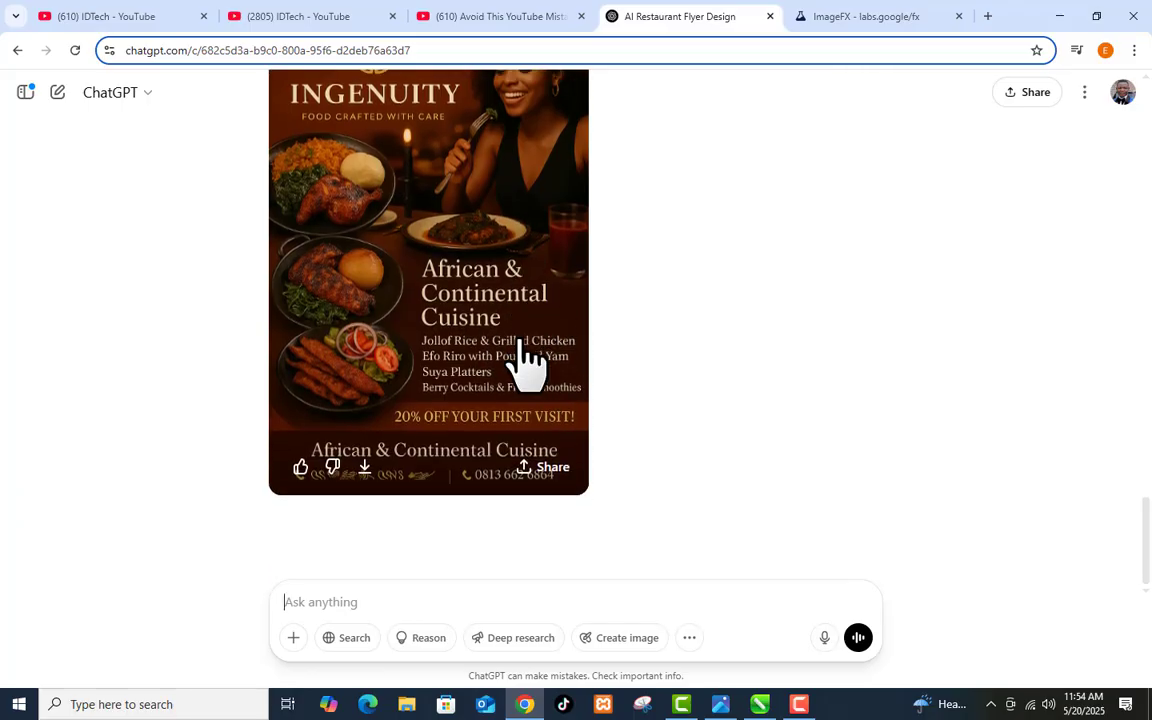
pyautogui.scroll(3, 525, 360)
pyautogui.scroll(1, 525, 365)
pyautogui.scroll(-4, 510, 340)
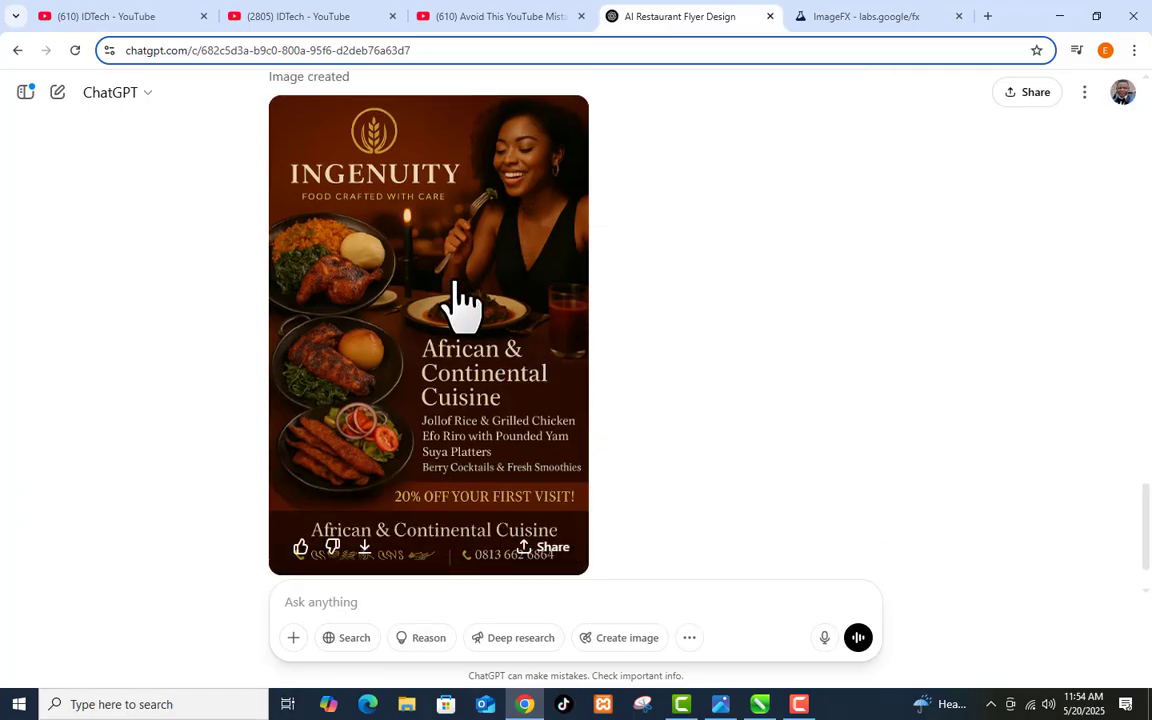
pyautogui.scroll(2, 460, 300)
pyautogui.scroll(-3, 460, 300)
pyautogui.scroll(5, 460, 300)
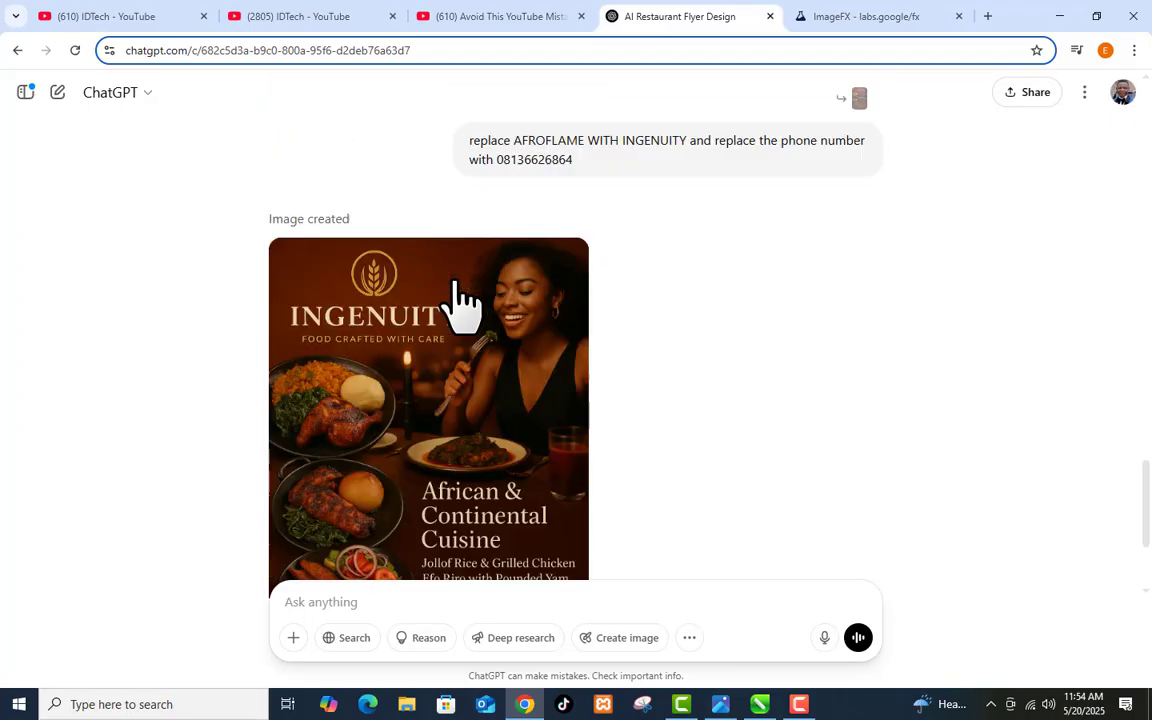
pyautogui.scroll(4, 460, 300)
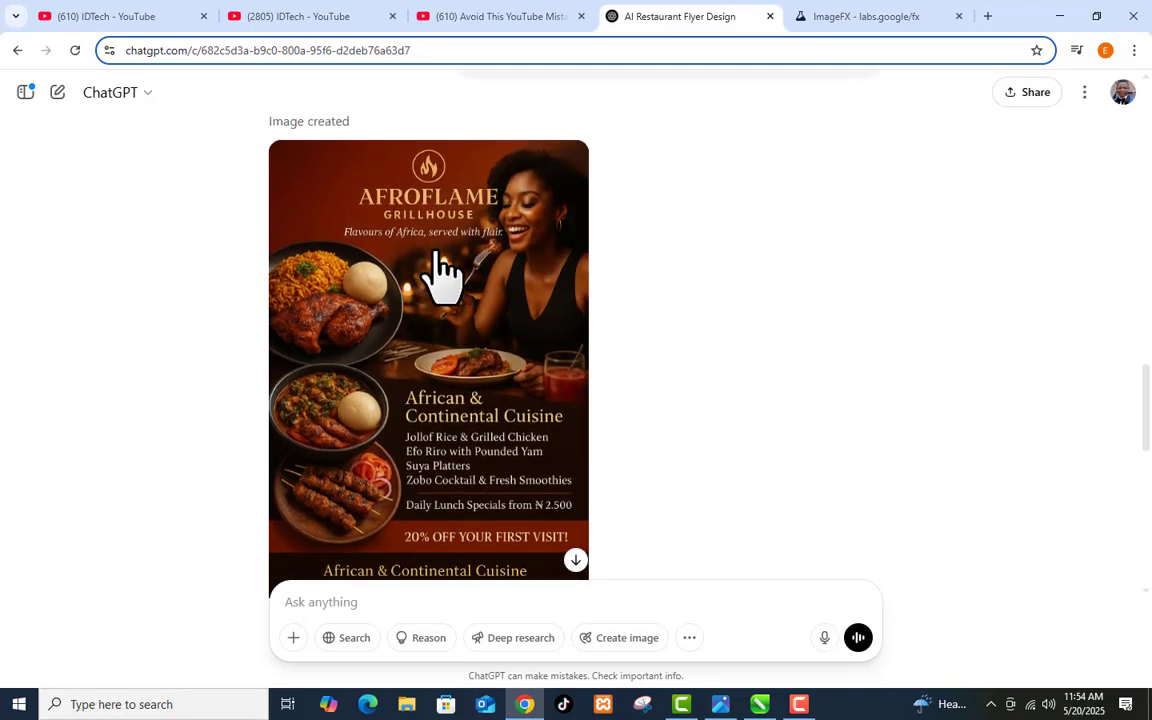
pyautogui.scroll(-6, 442, 275)
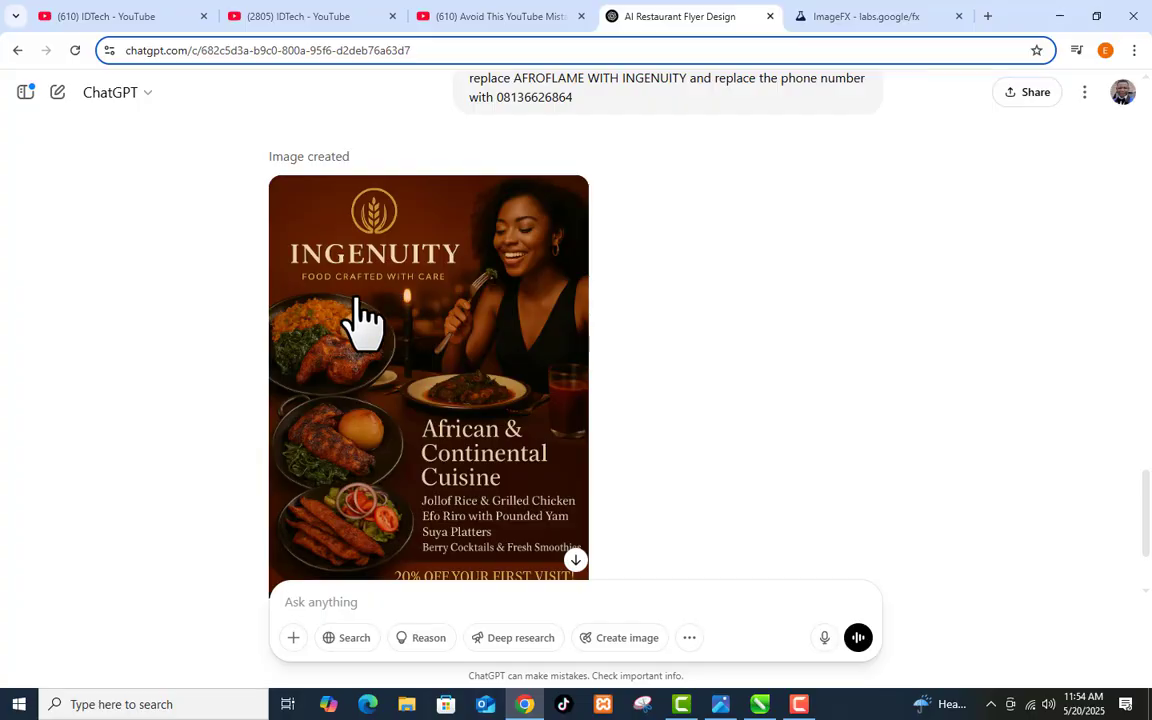
pyautogui.scroll(-3, 442, 310)
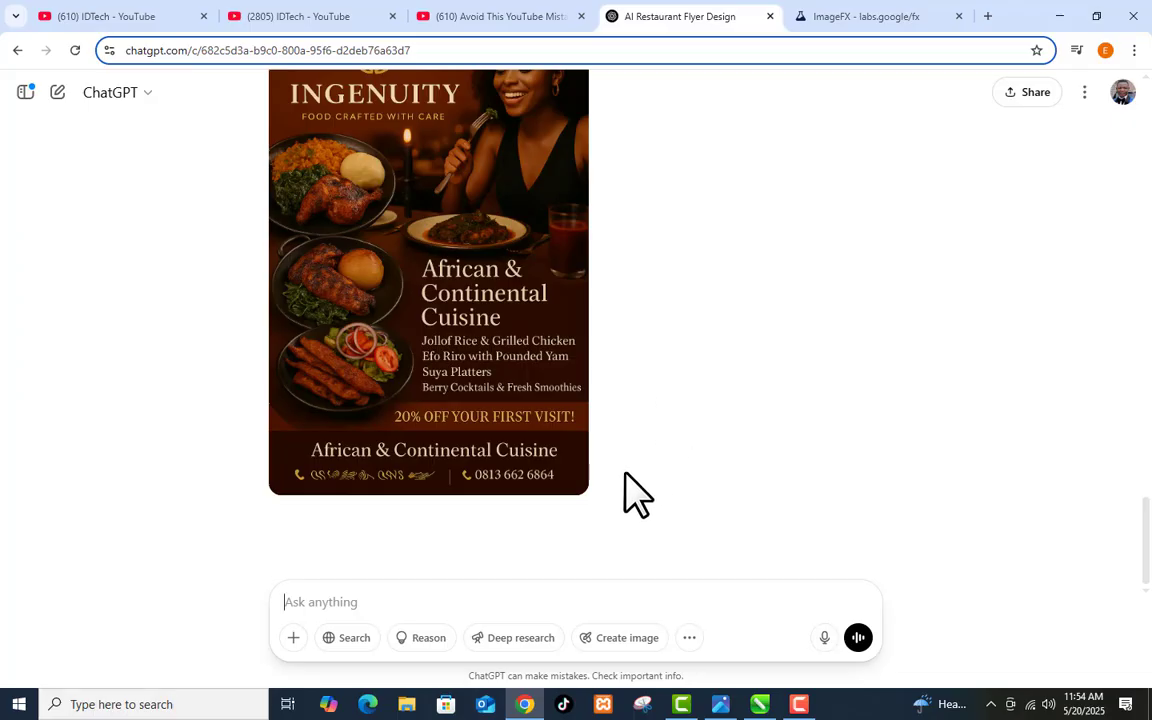
pyautogui.moveTo(500, 488)
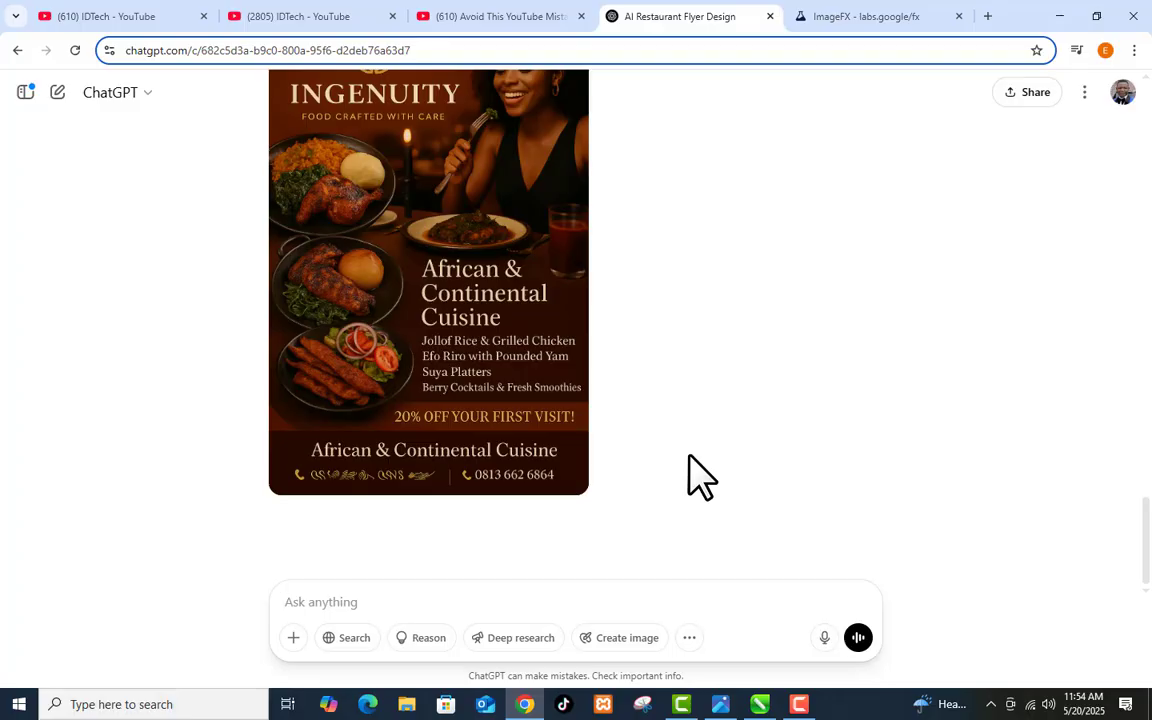
pyautogui.scroll(1, 696, 455)
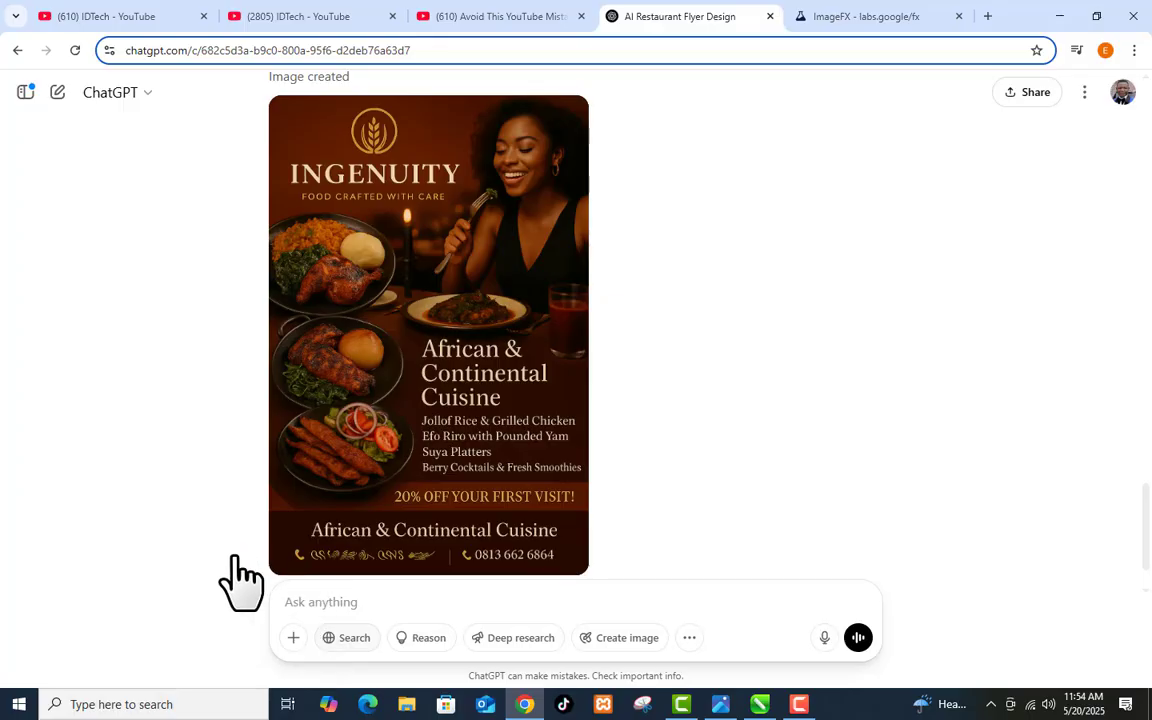
pyautogui.scroll(-1, 292, 640)
pyautogui.click(292, 640)
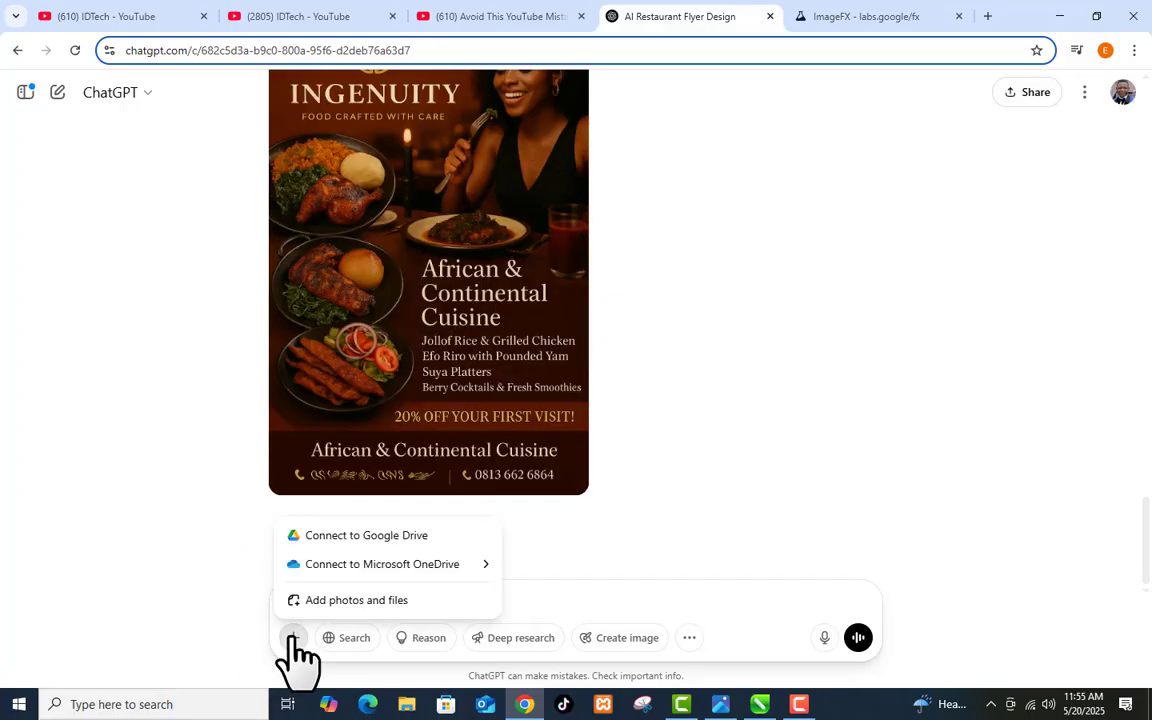
pyautogui.moveTo(425, 562)
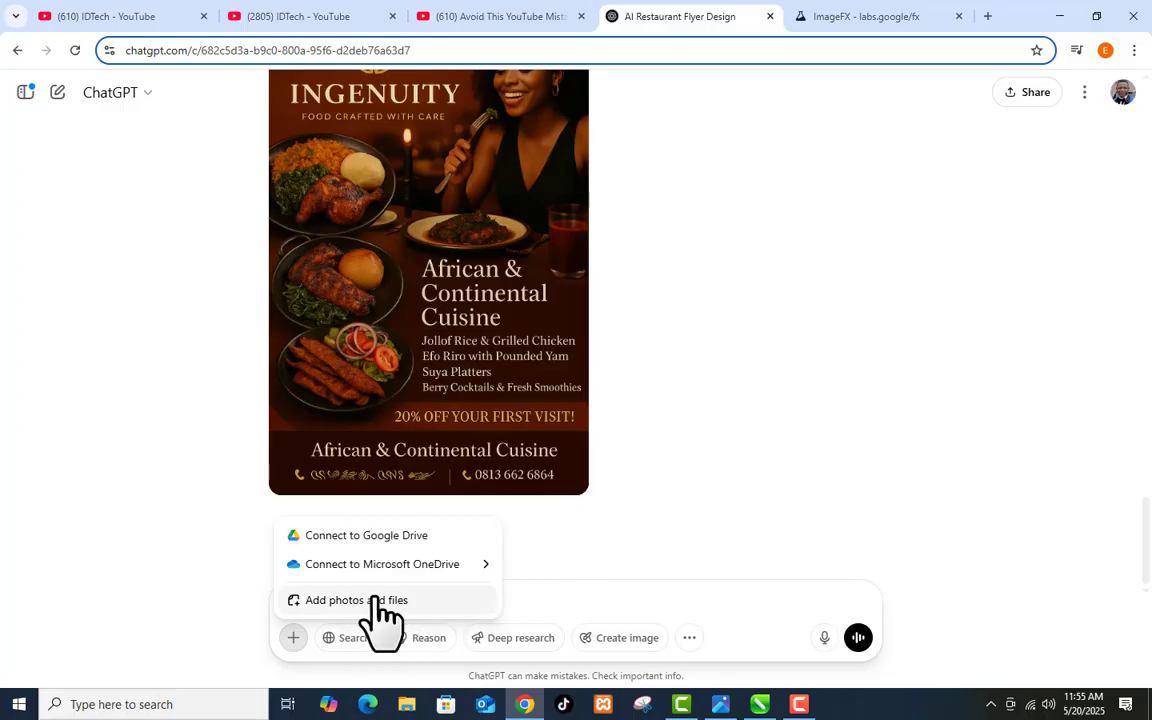
pyautogui.click(579, 605)
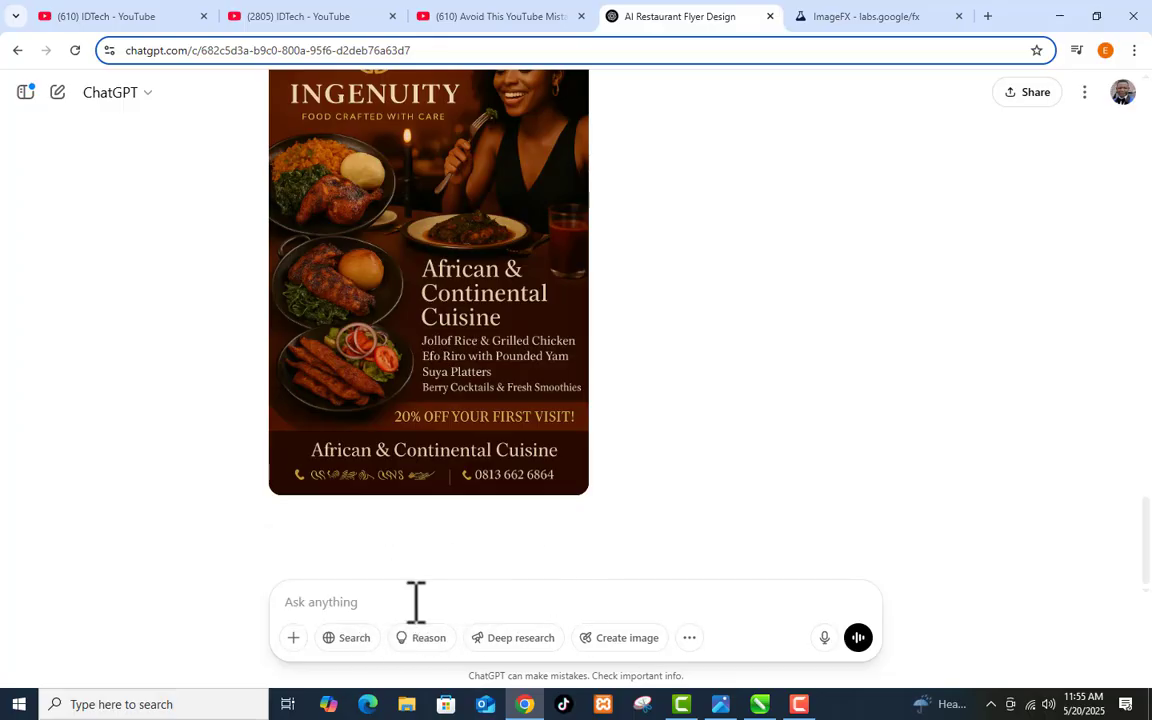
pyautogui.scroll(3, 509, 442)
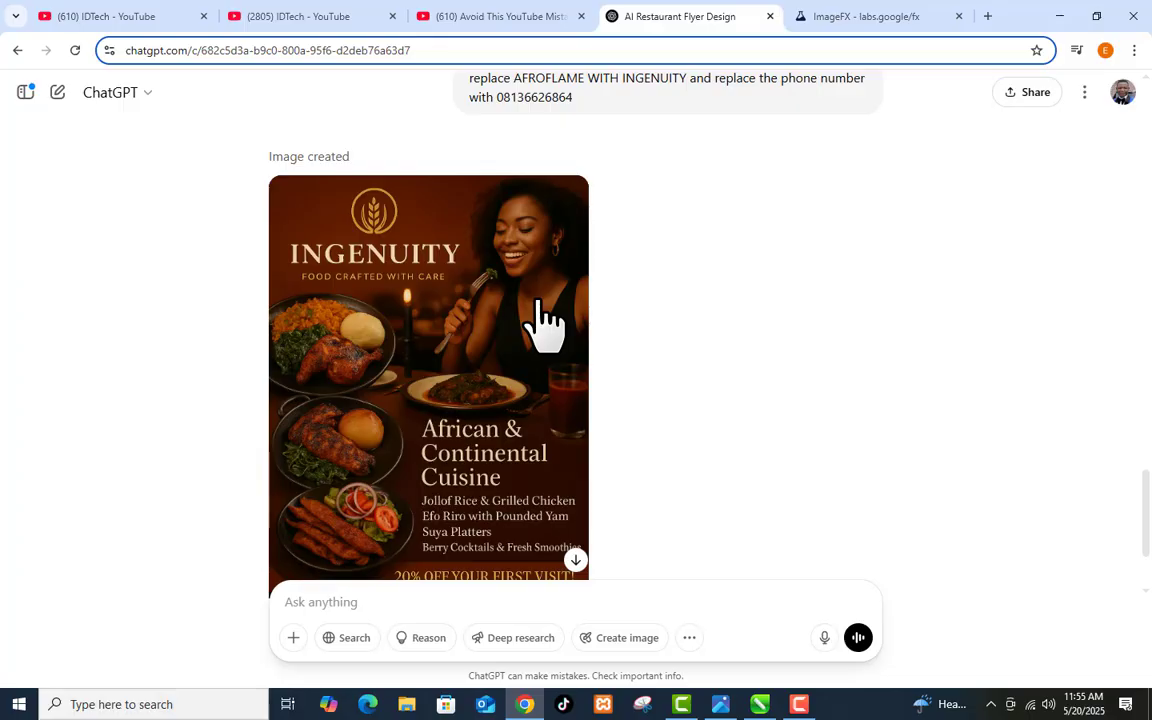
pyautogui.scroll(-3, 540, 320)
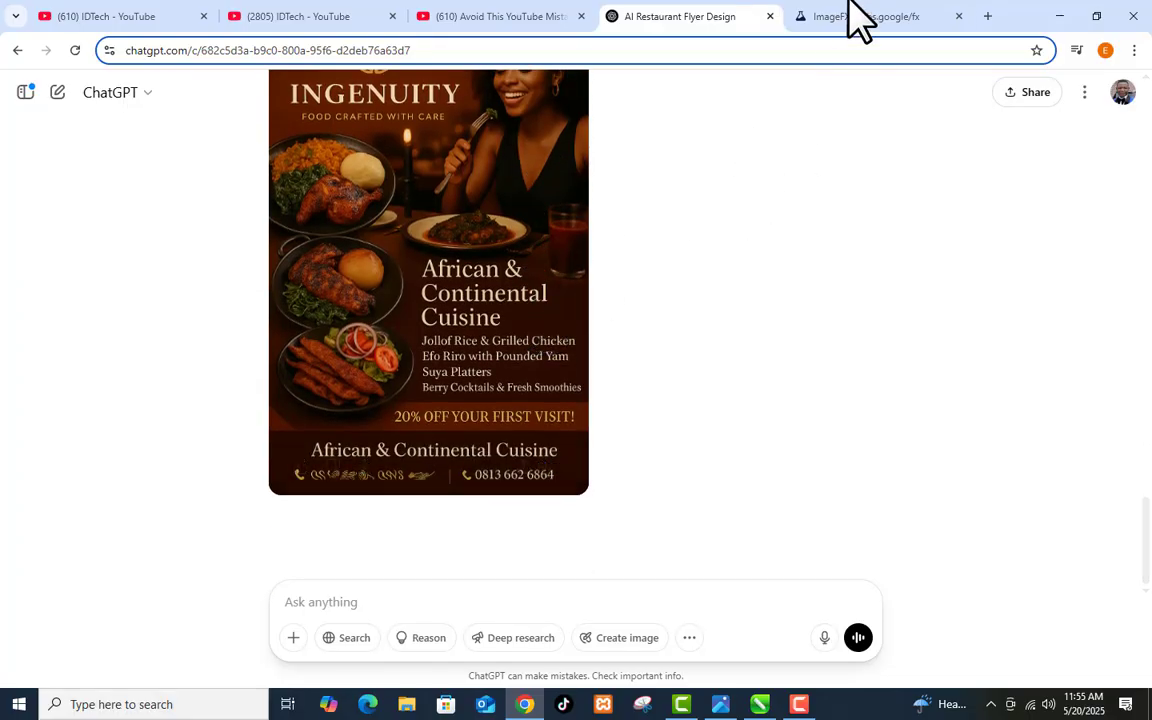
# Return to ImageFX and enlarge the first of the four generated African restaurant flyers.
pyautogui.click(884, 16)
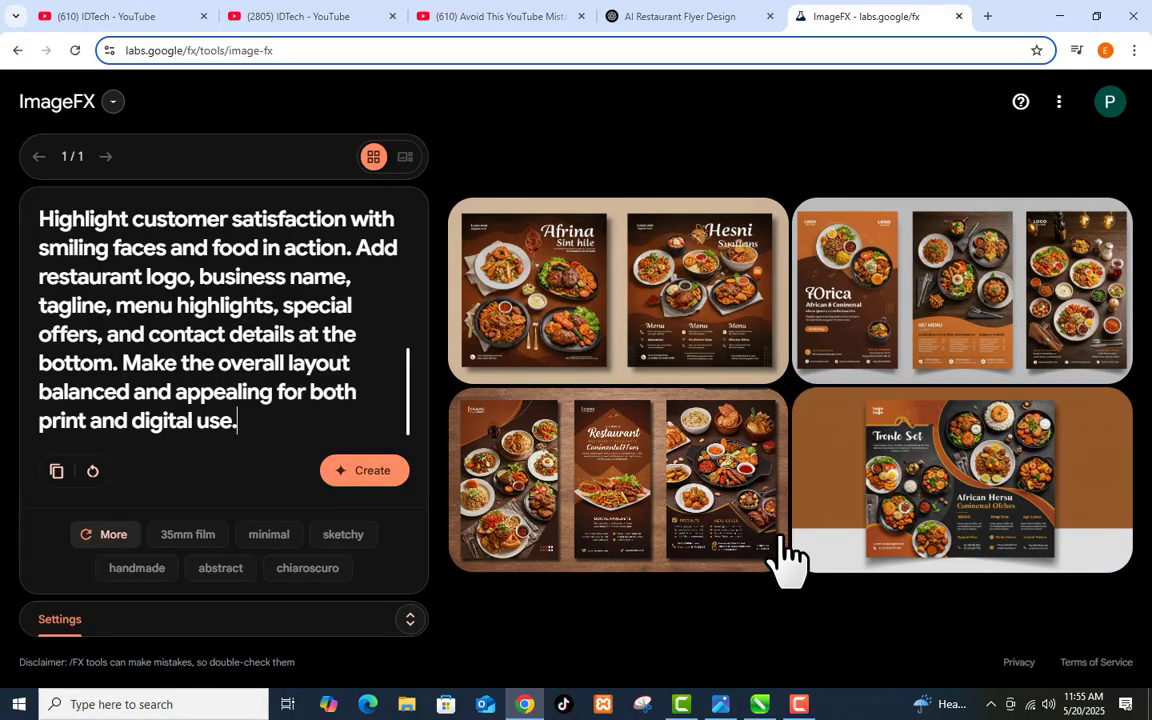
pyautogui.moveTo(548, 342)
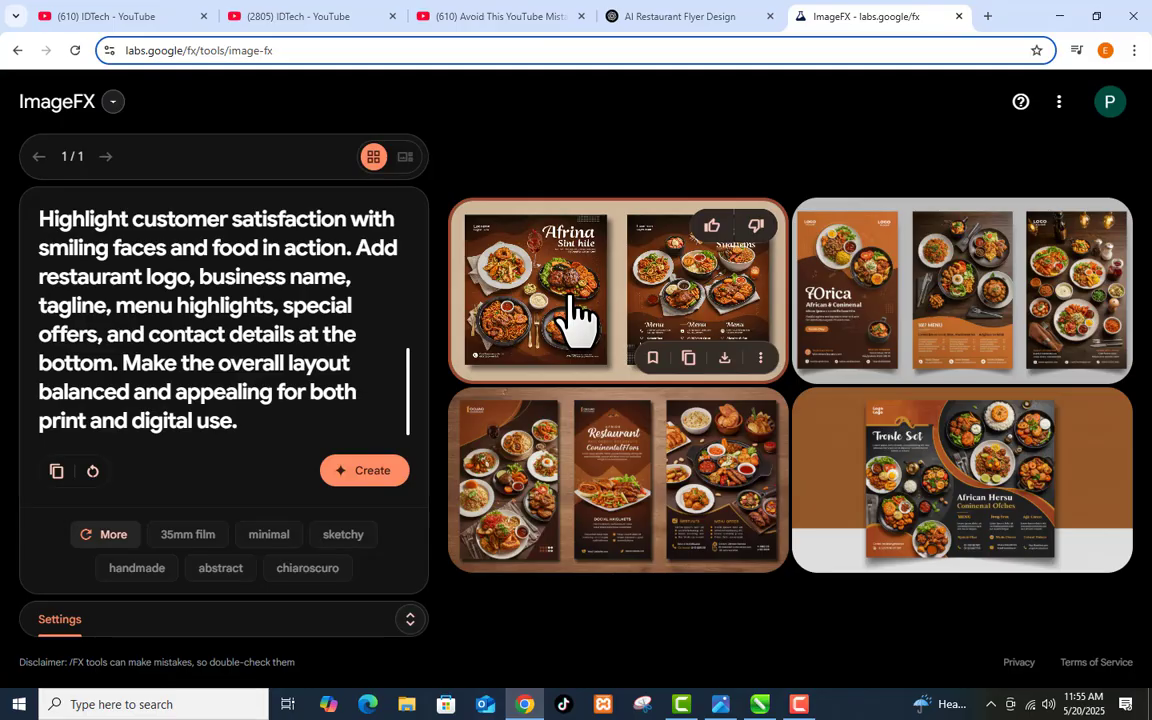
pyautogui.click(578, 318)
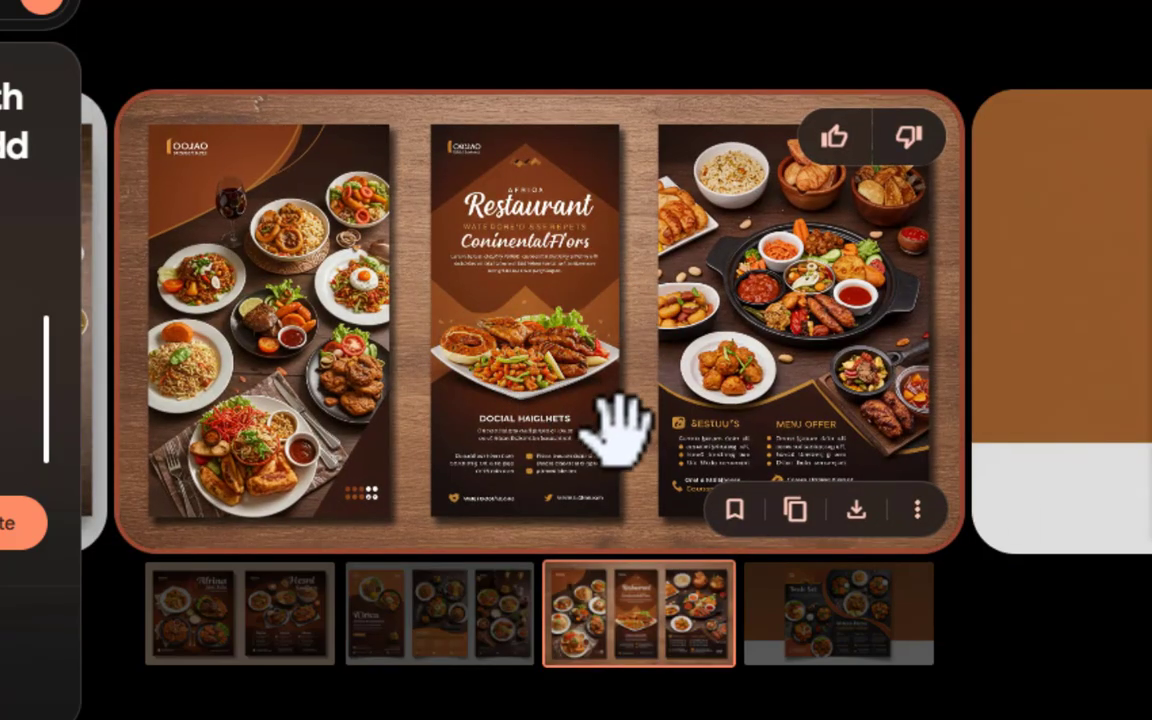
# Move on to the next generated flyer variant, then go back to the first one.
pyautogui.click(790, 506)
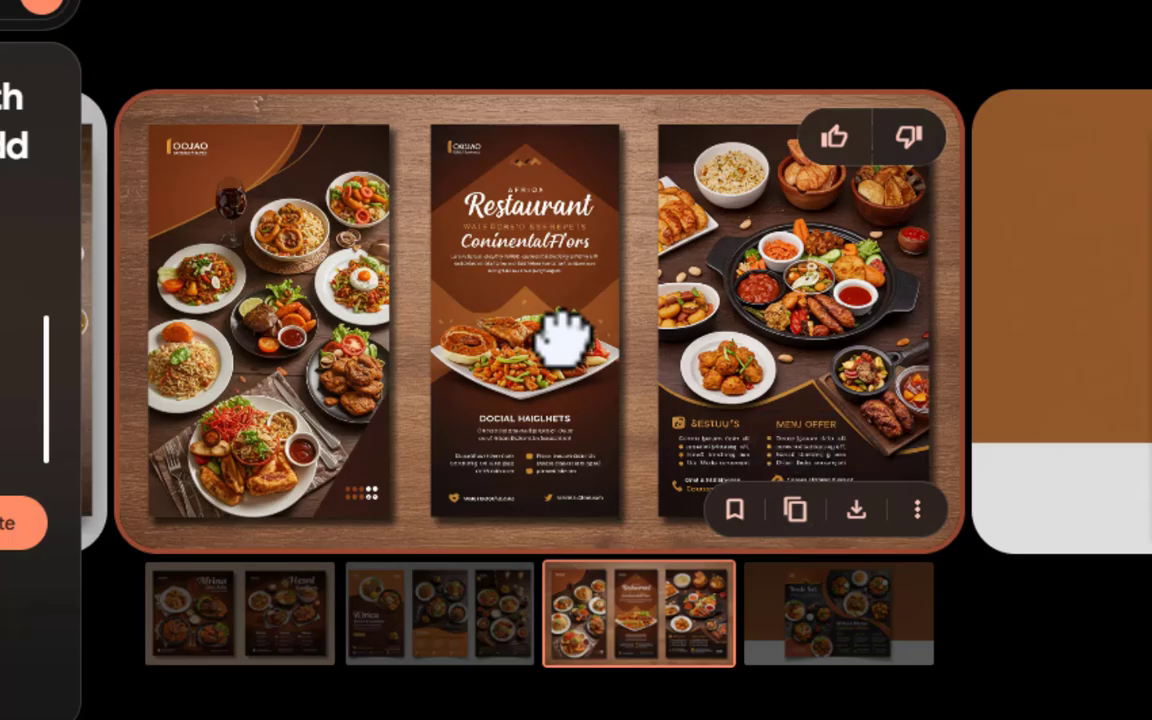
pyautogui.press('Right')
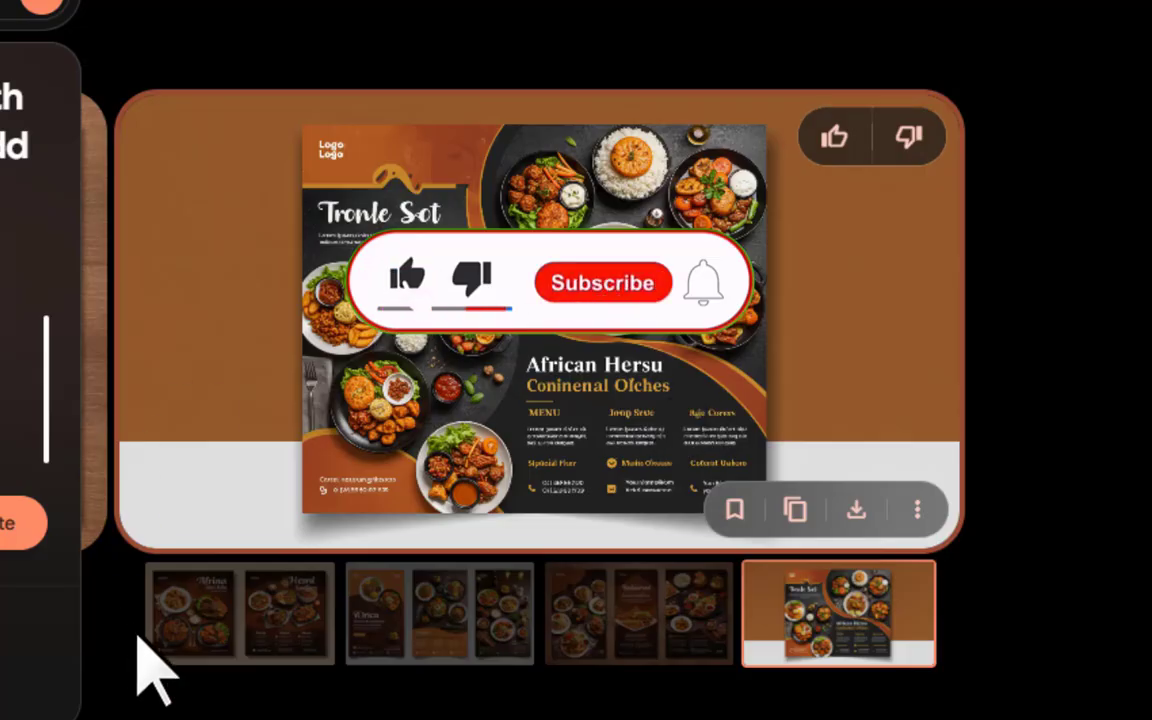
pyautogui.click(213, 648)
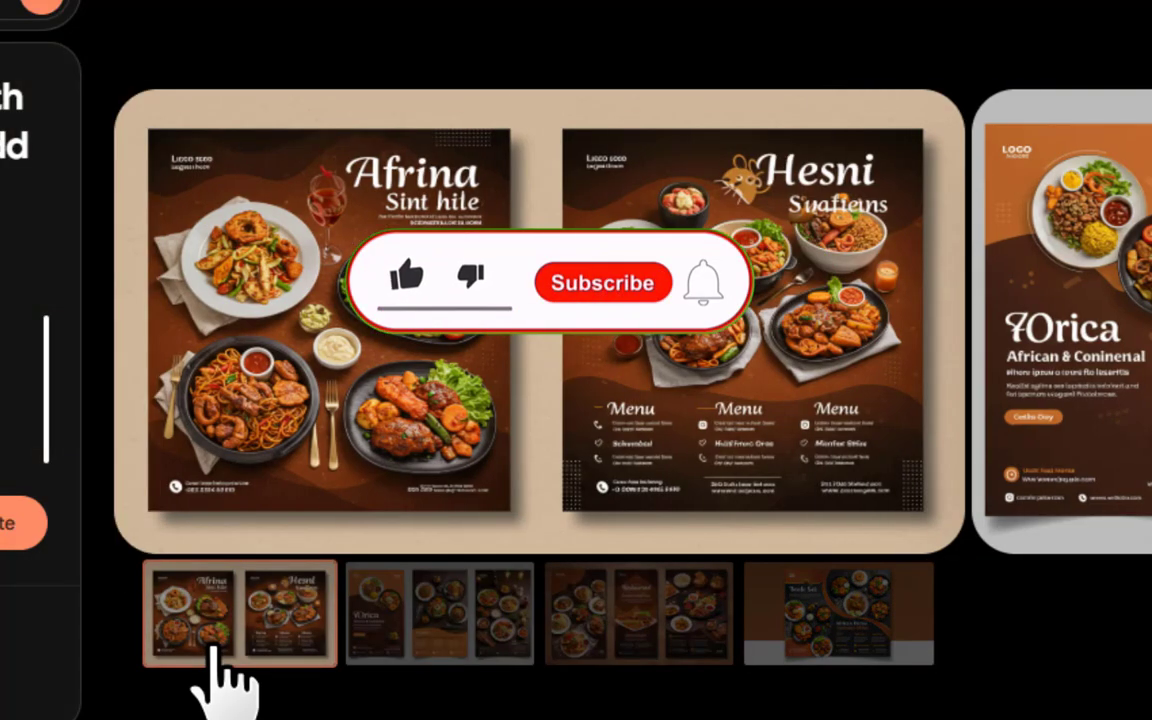
pyautogui.moveTo(372, 367)
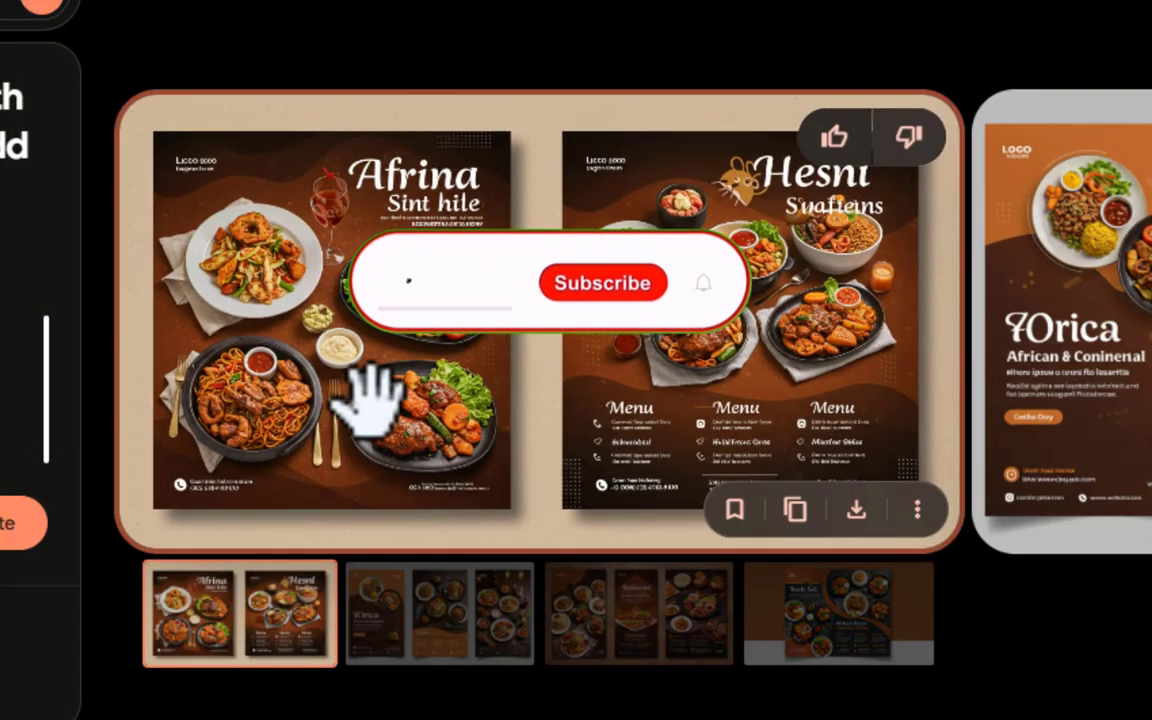